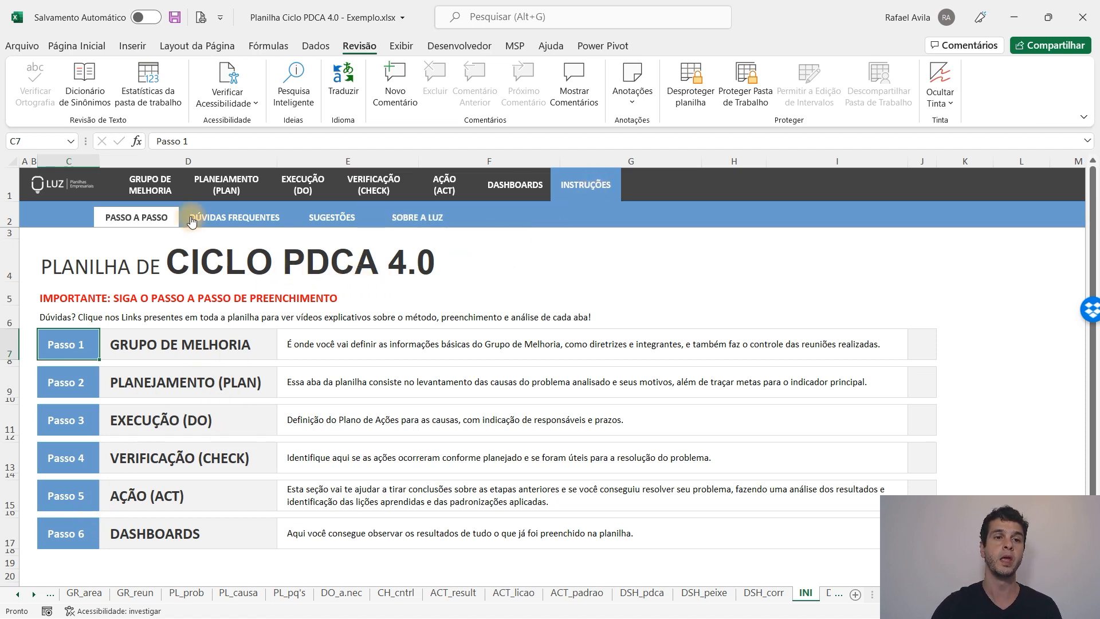
In the Grupo de Melhoria guidelines, replace the group name with "Grupo de Produção"
{"action": "left_click", "coordinate": [155, 189]}
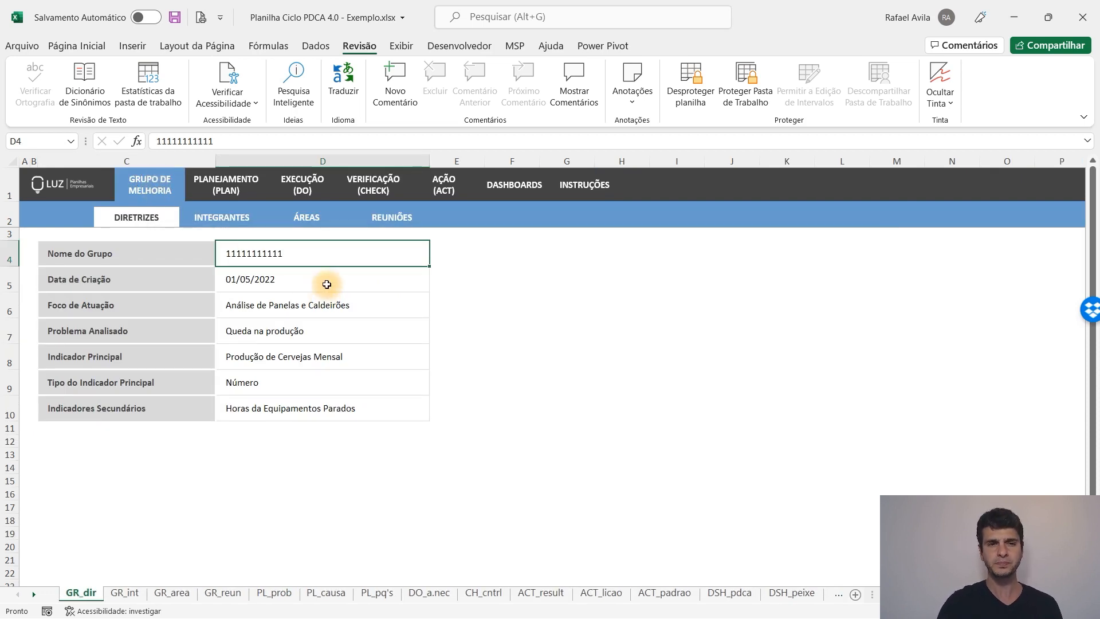
{"action": "key", "text": "Delete"}
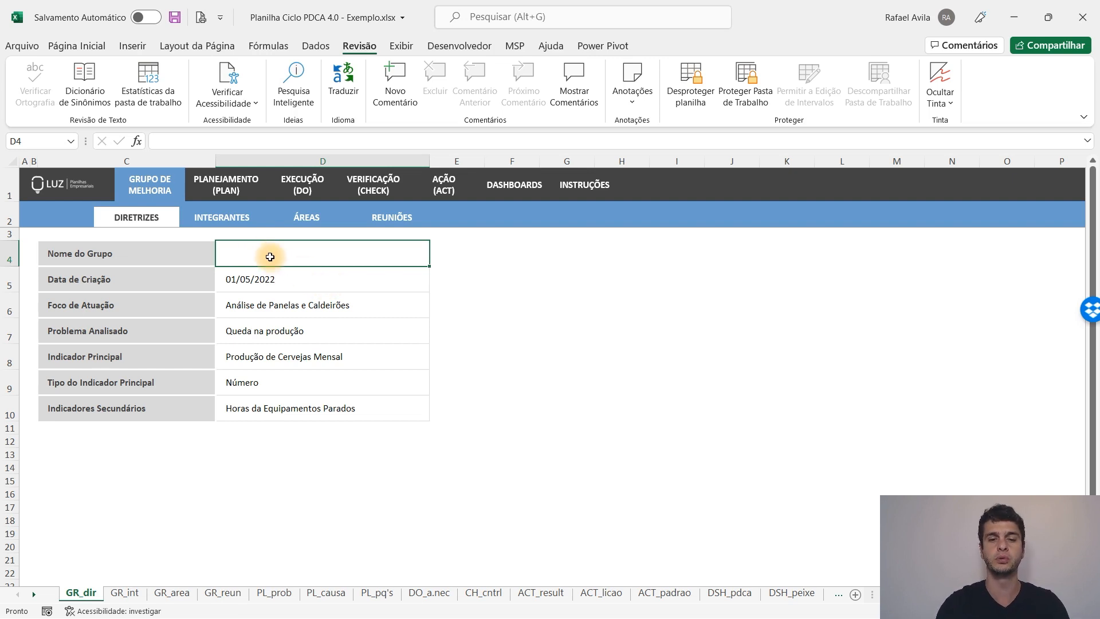
{"action": "type", "text": "Grupo de P"}
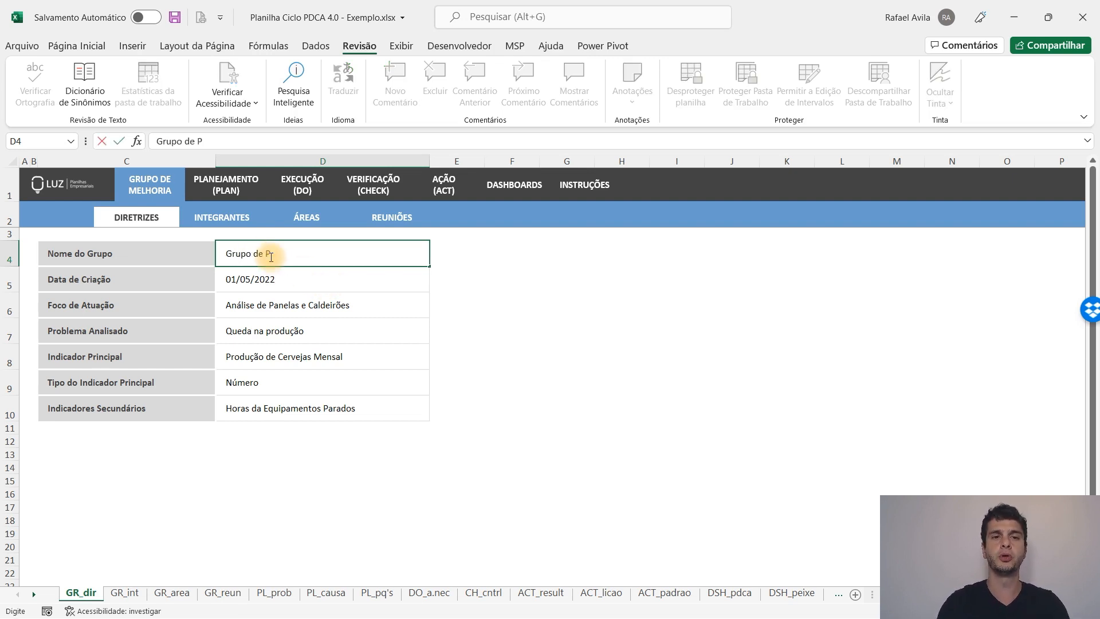
{"action": "type", "text": "rodução"}
{"action": "key", "text": "Return"}
{"action": "key", "text": "Return"}
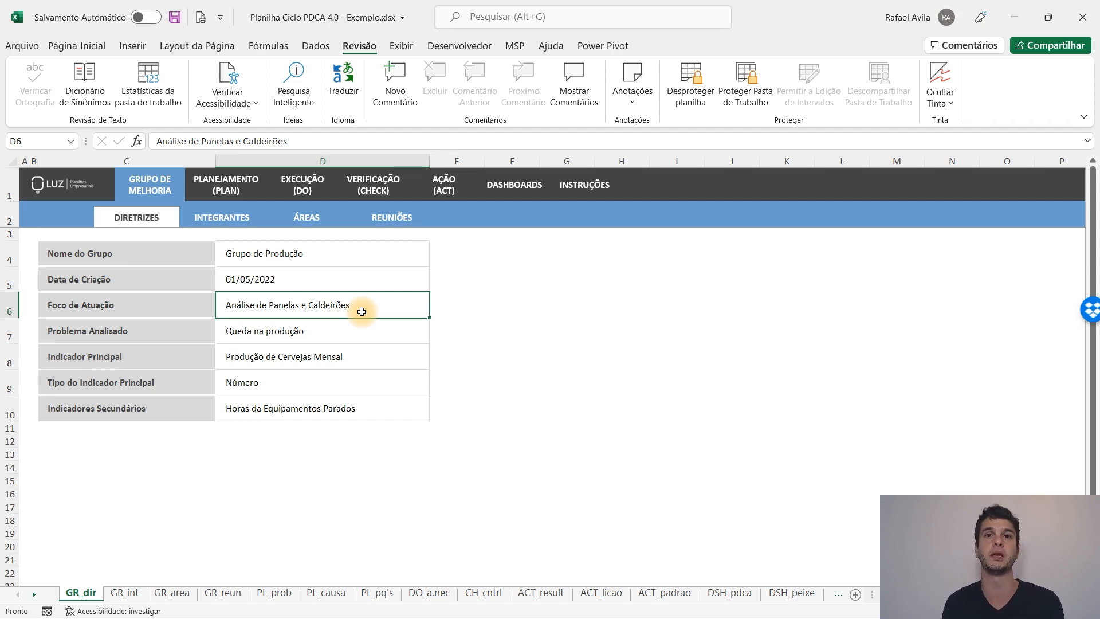
Examine the guidelines' problem and indicator fields, including the options available for the main indicator's type
{"action": "left_click", "coordinate": [344, 355]}
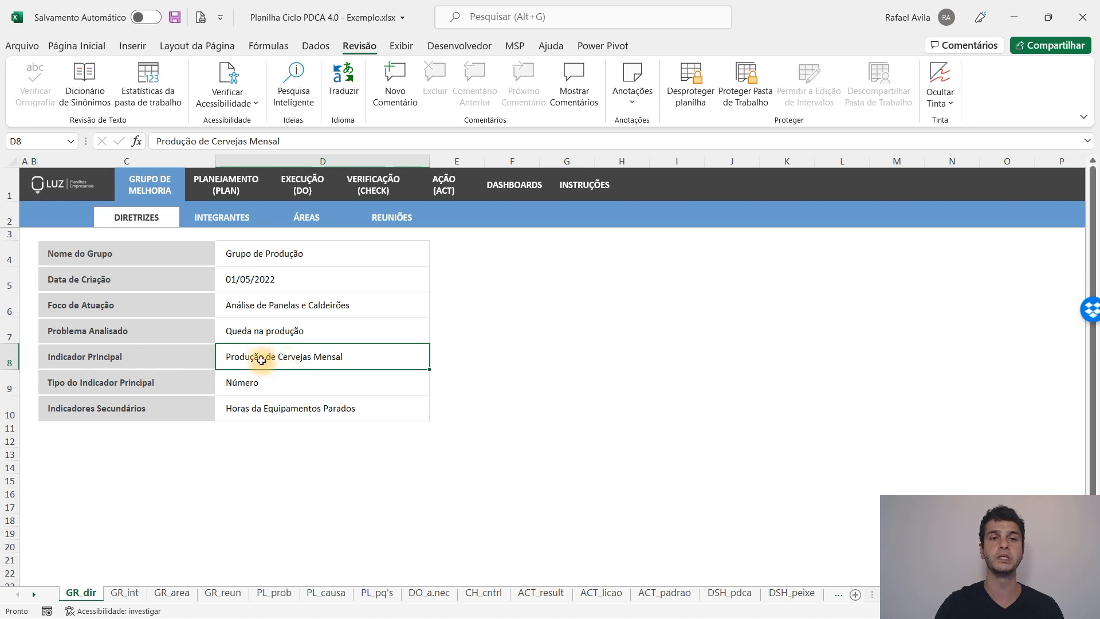
{"action": "left_click", "coordinate": [335, 333]}
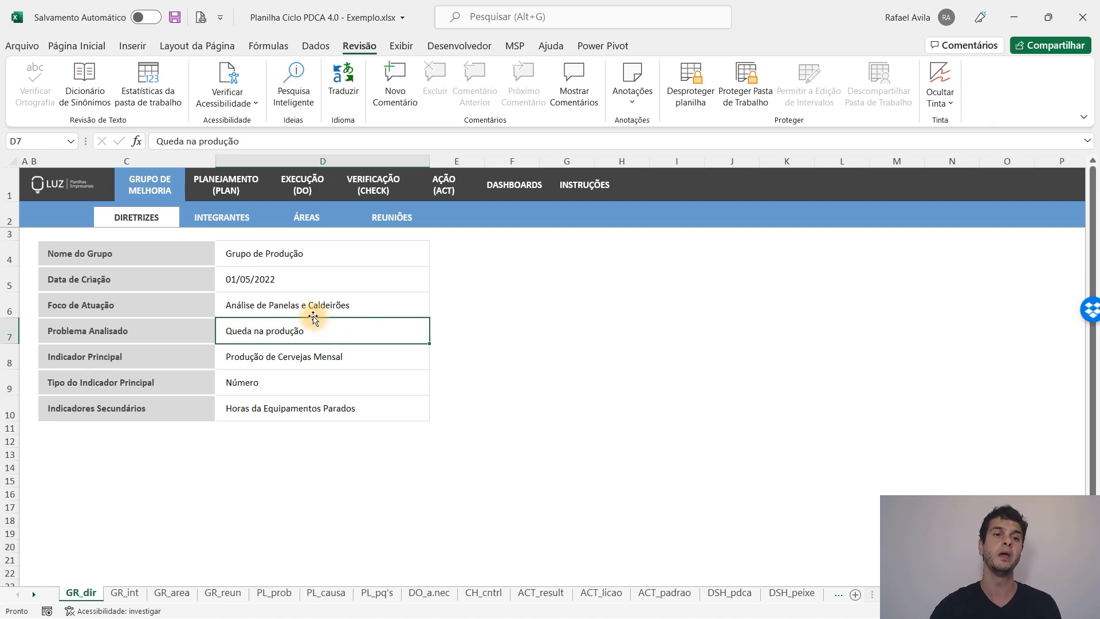
{"action": "left_click", "coordinate": [303, 379]}
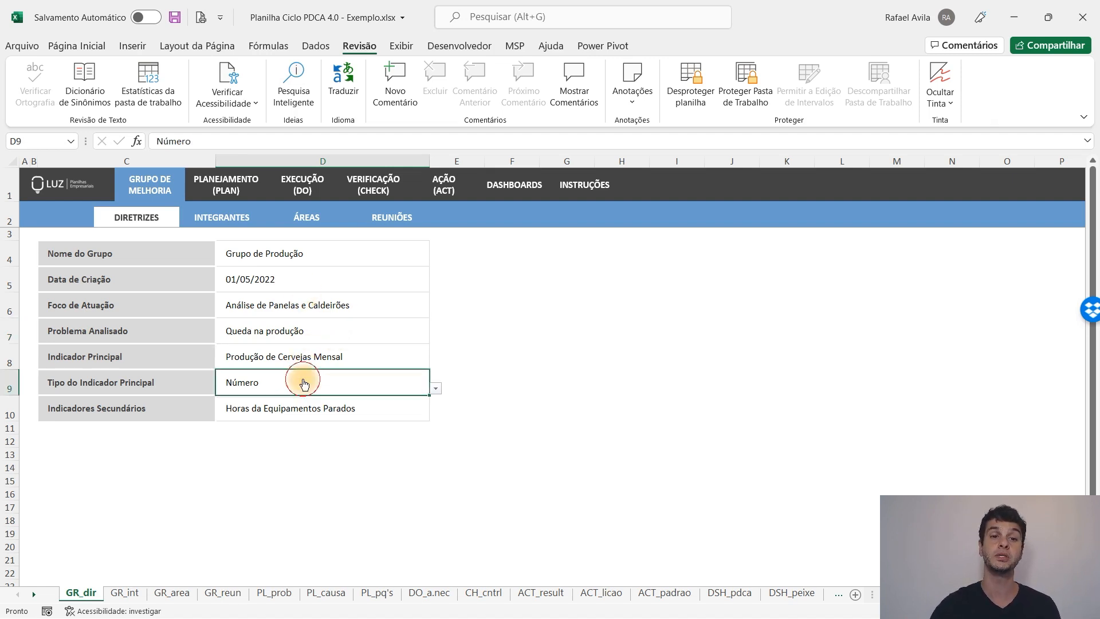
{"action": "left_click", "coordinate": [436, 388]}
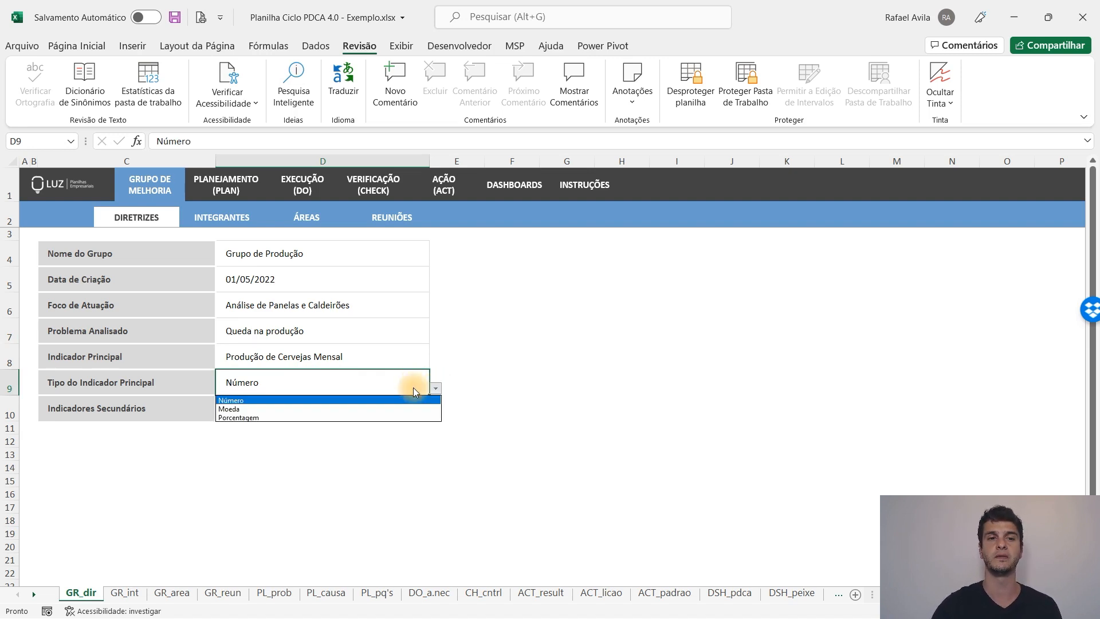
{"action": "left_click", "coordinate": [343, 382]}
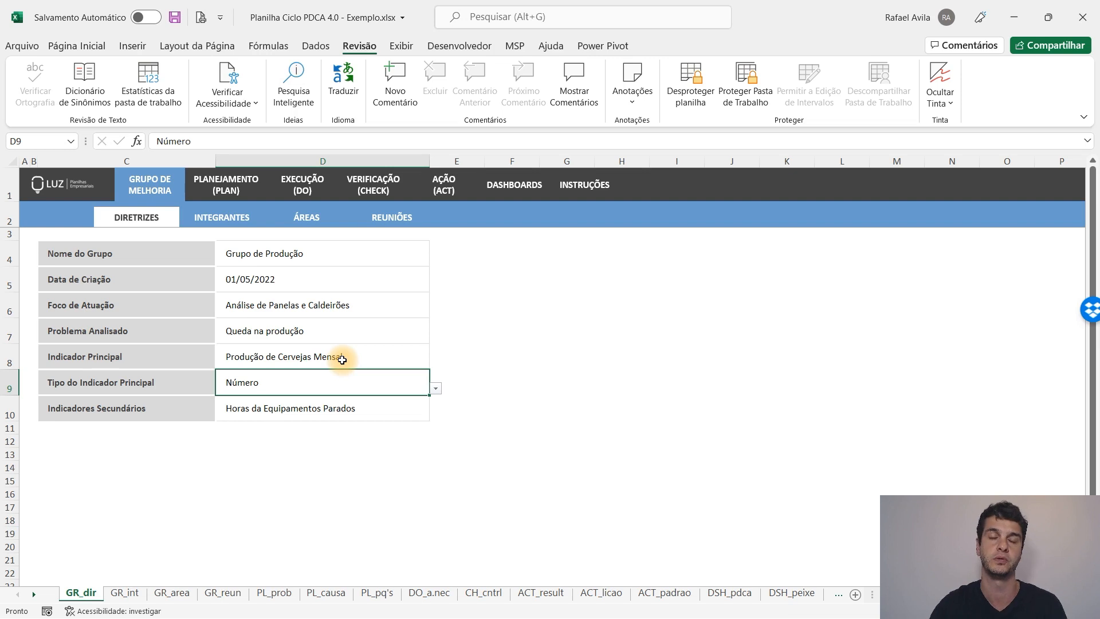
{"action": "left_click", "coordinate": [436, 388]}
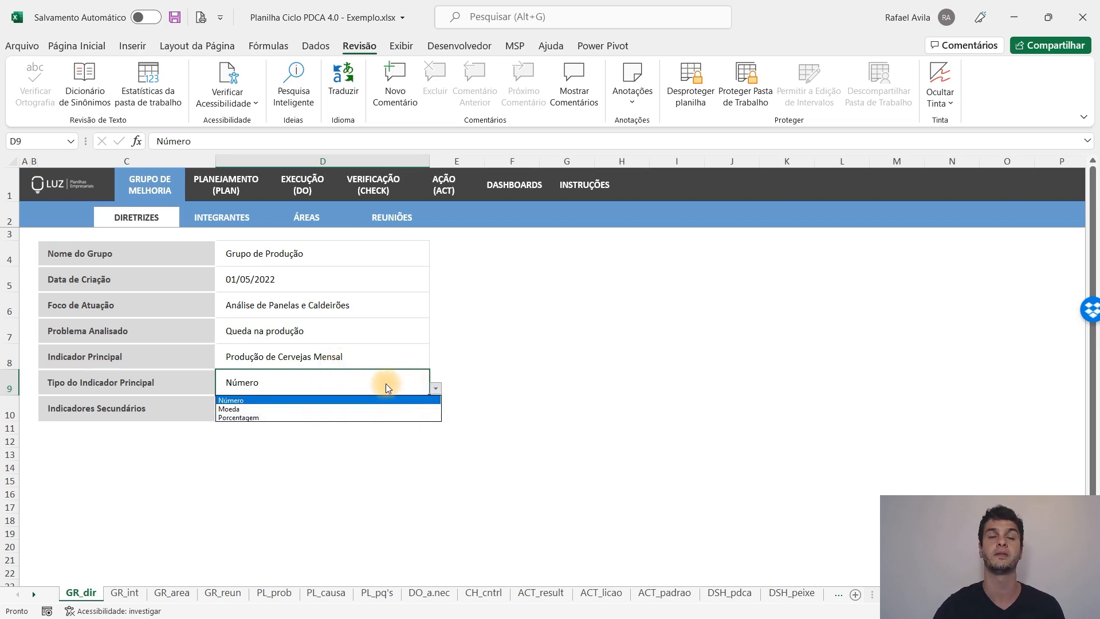
{"action": "left_click", "coordinate": [386, 384]}
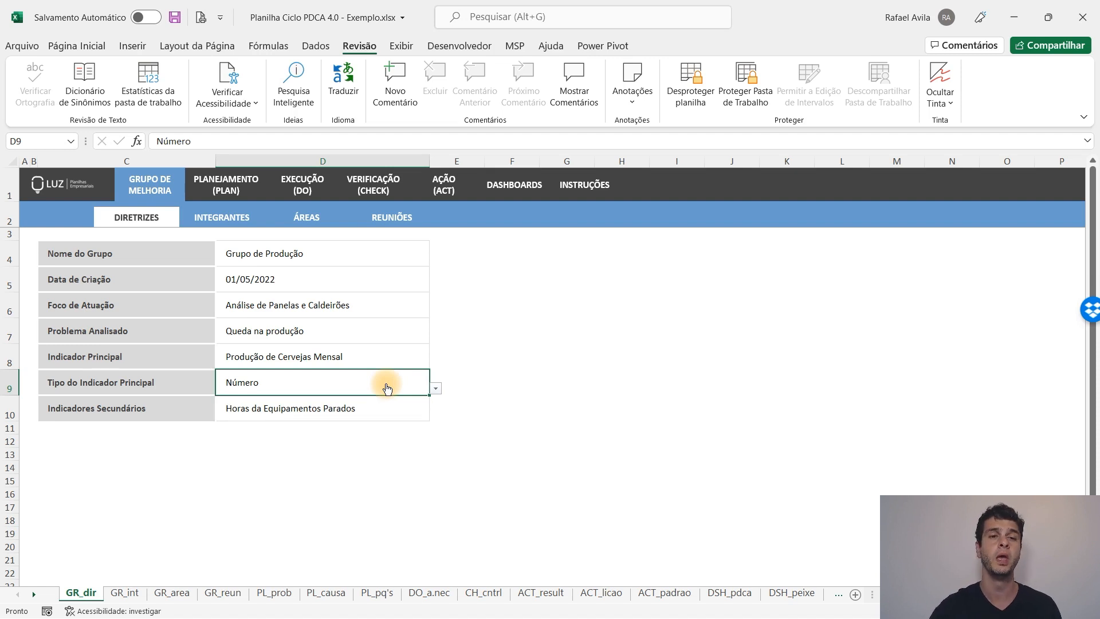
{"action": "left_click", "coordinate": [370, 408]}
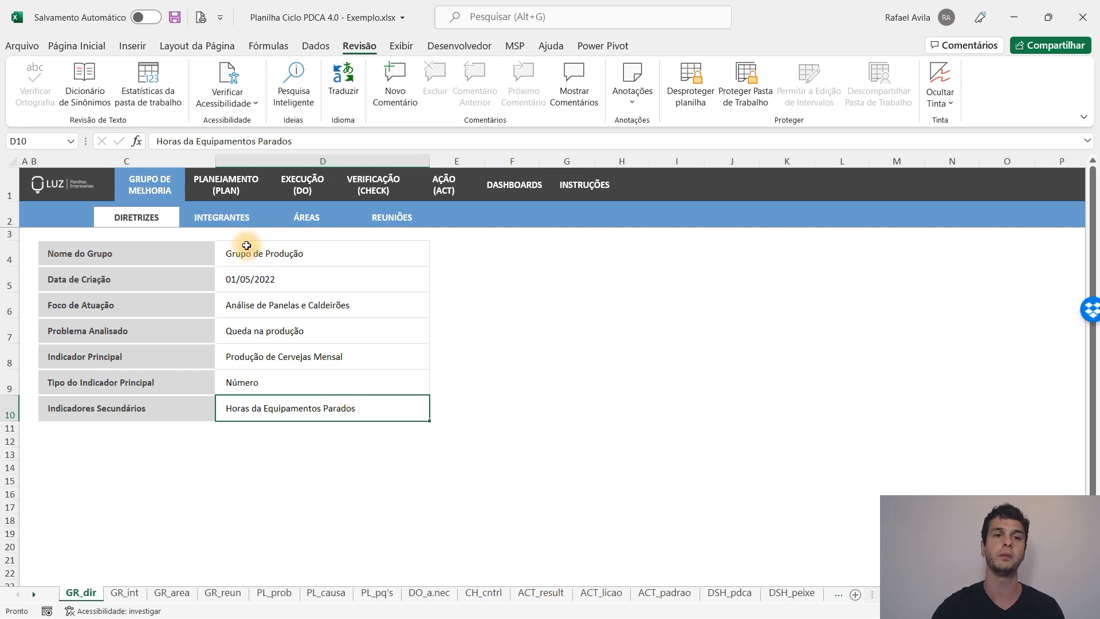
Review the group's Integrantes and Áreas lists, checking the area assigned to each member
{"action": "left_click", "coordinate": [213, 222]}
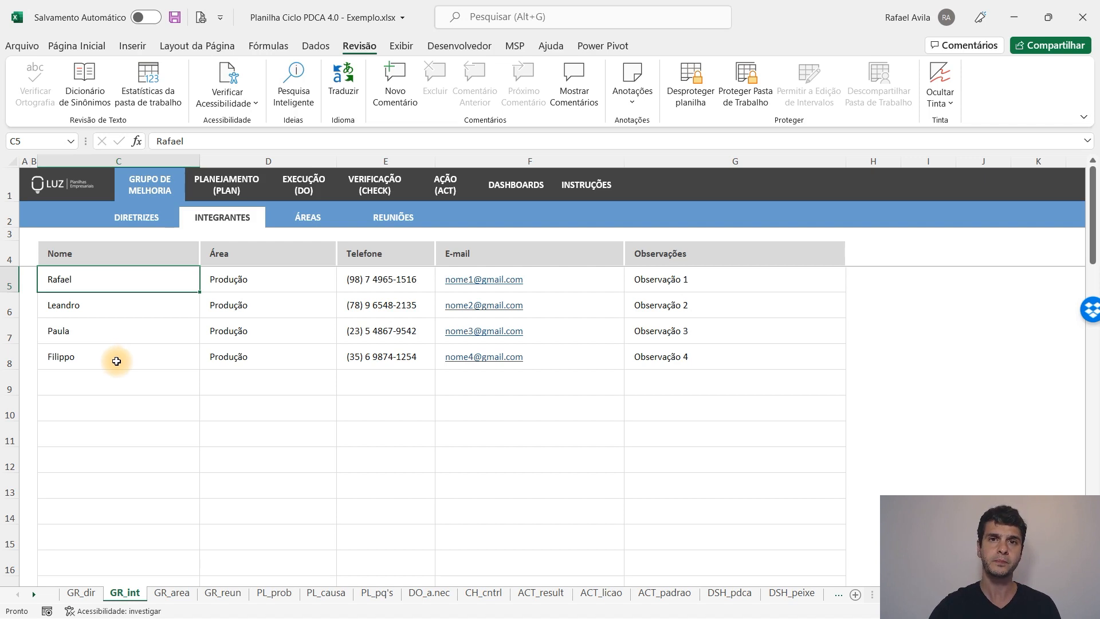
{"action": "left_click", "coordinate": [314, 224]}
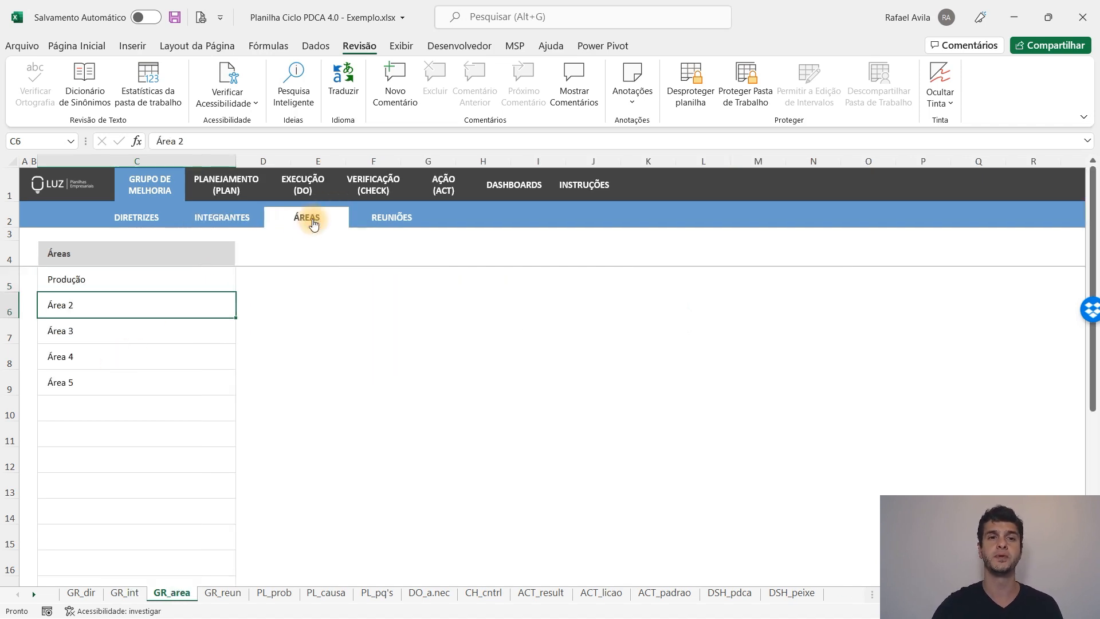
{"action": "left_click", "coordinate": [247, 234]}
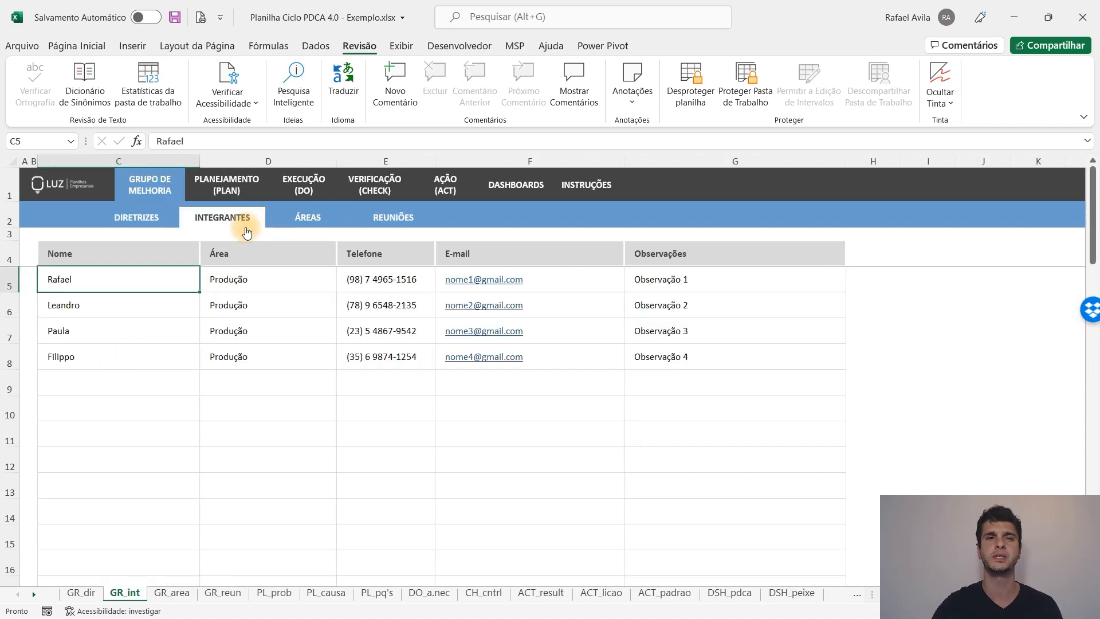
{"action": "left_click_drag", "start_coordinate": [314, 277], "coordinate": [307, 359]}
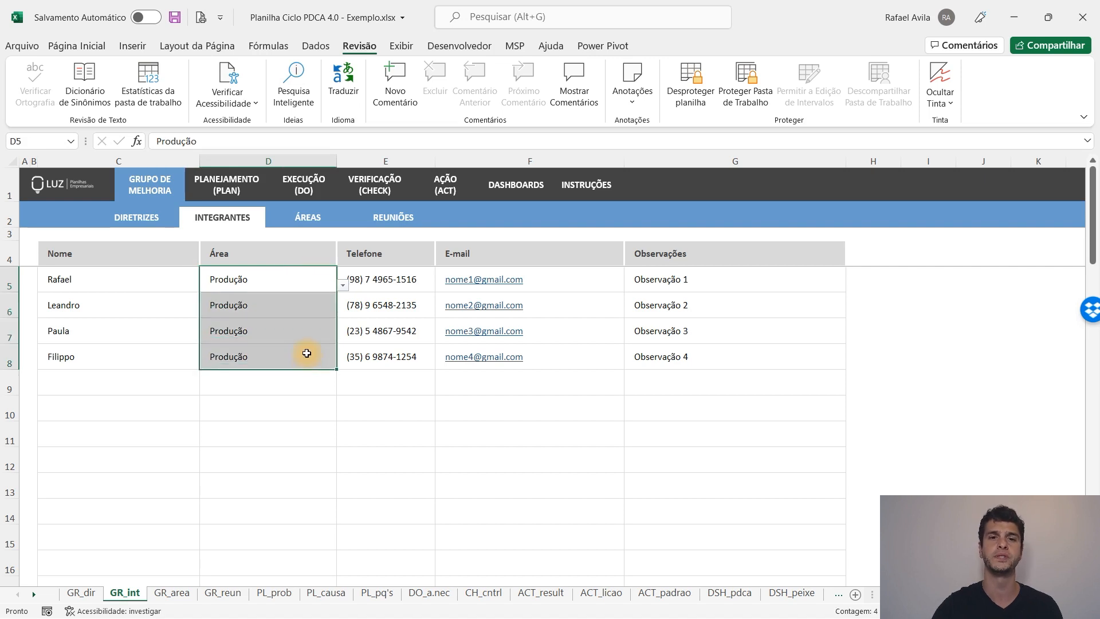
Review the Reuniões schedule, checking the topics of the first and last meetings
{"action": "left_click", "coordinate": [401, 217]}
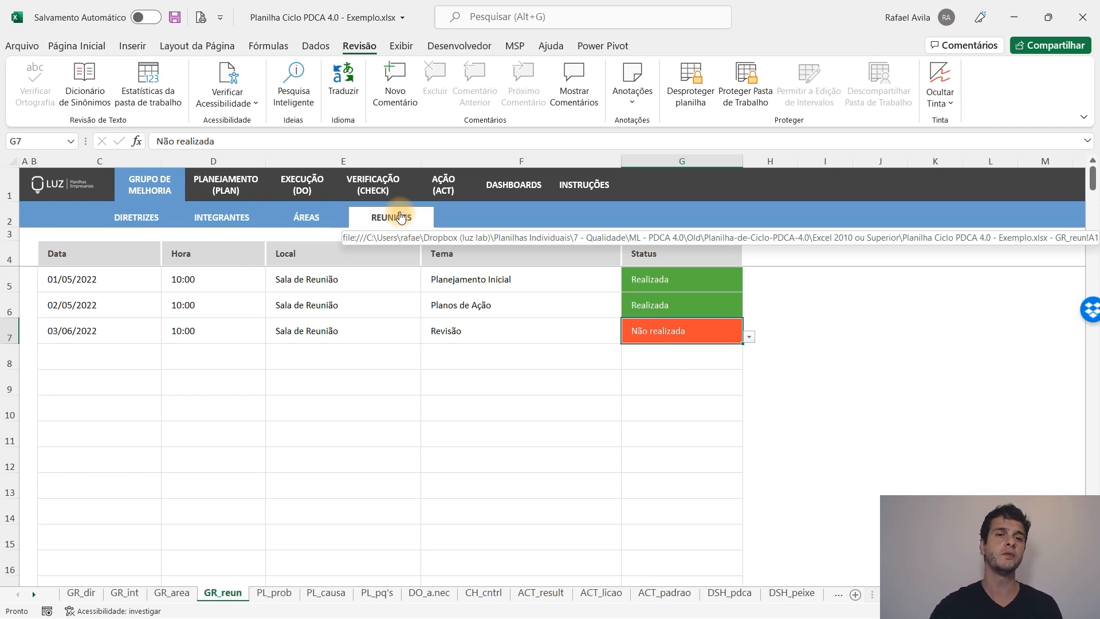
{"action": "left_click", "coordinate": [469, 281]}
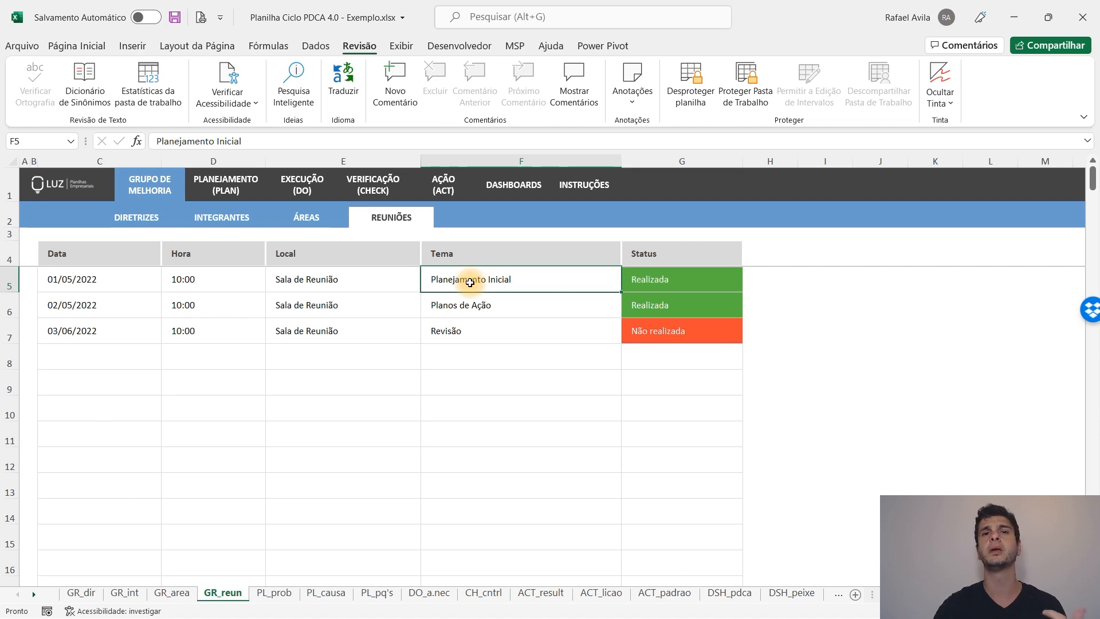
{"action": "left_click", "coordinate": [503, 330]}
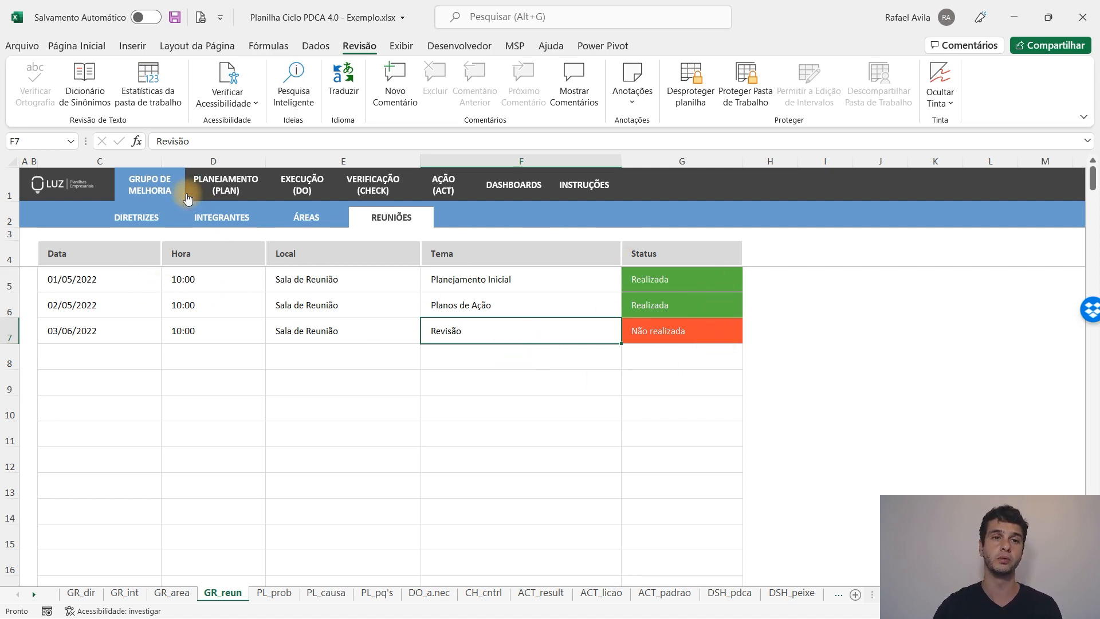
Examine the Planejamento (Plan) monthly targets from Mai/2022 to Set/2022 and the options for Sentido do Indicador
{"action": "left_click", "coordinate": [234, 198]}
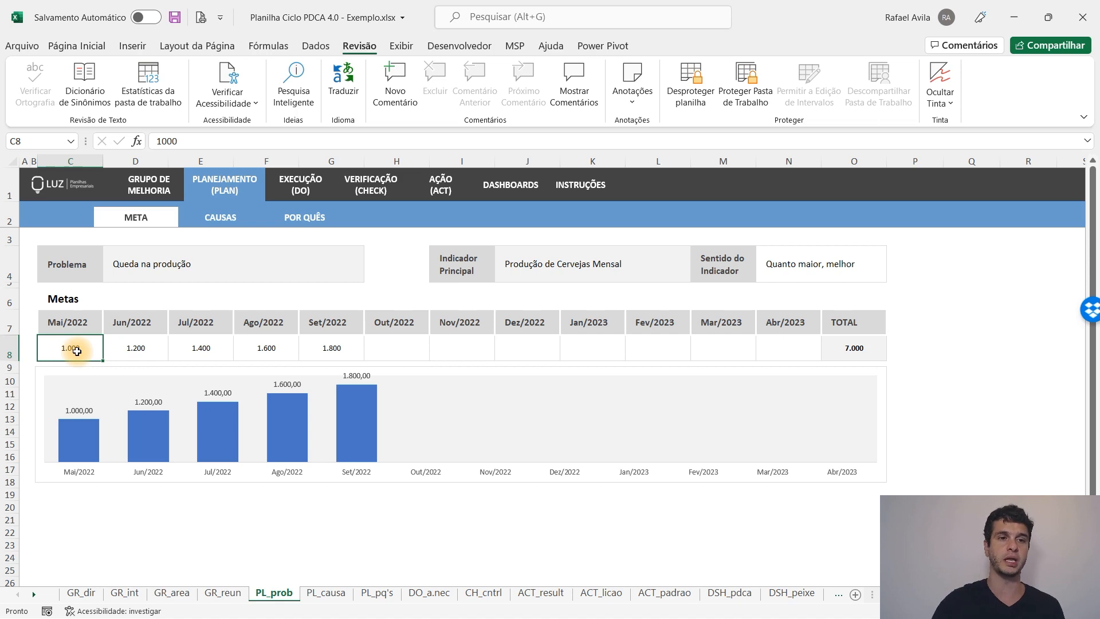
{"action": "left_click", "coordinate": [136, 348]}
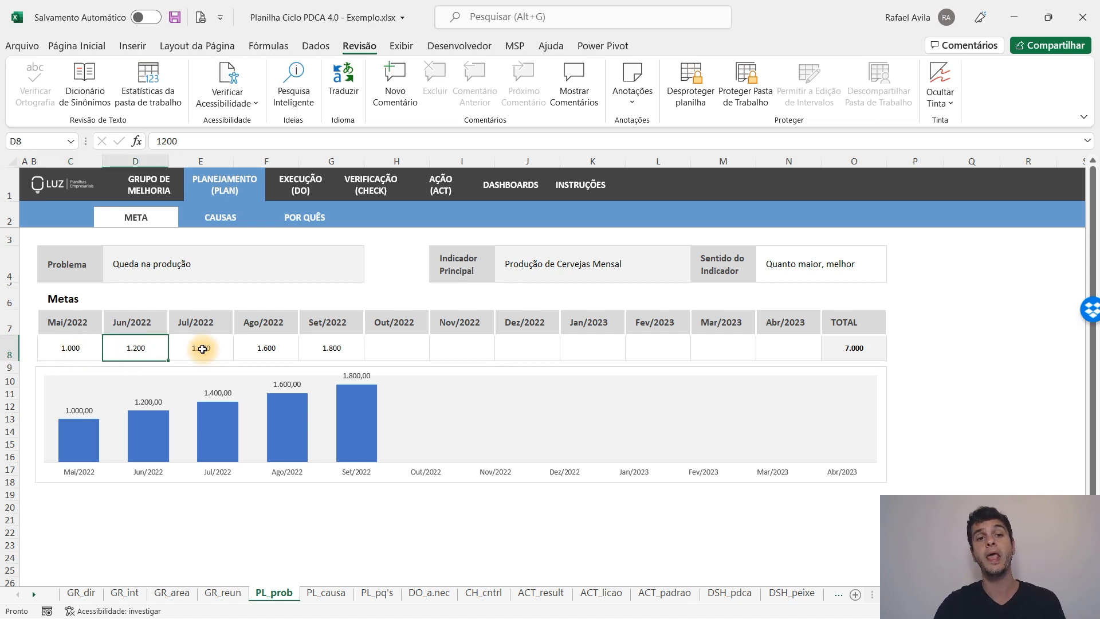
{"action": "left_click_drag", "start_coordinate": [331, 347], "coordinate": [96, 346]}
{"action": "left_click", "coordinate": [96, 346]}
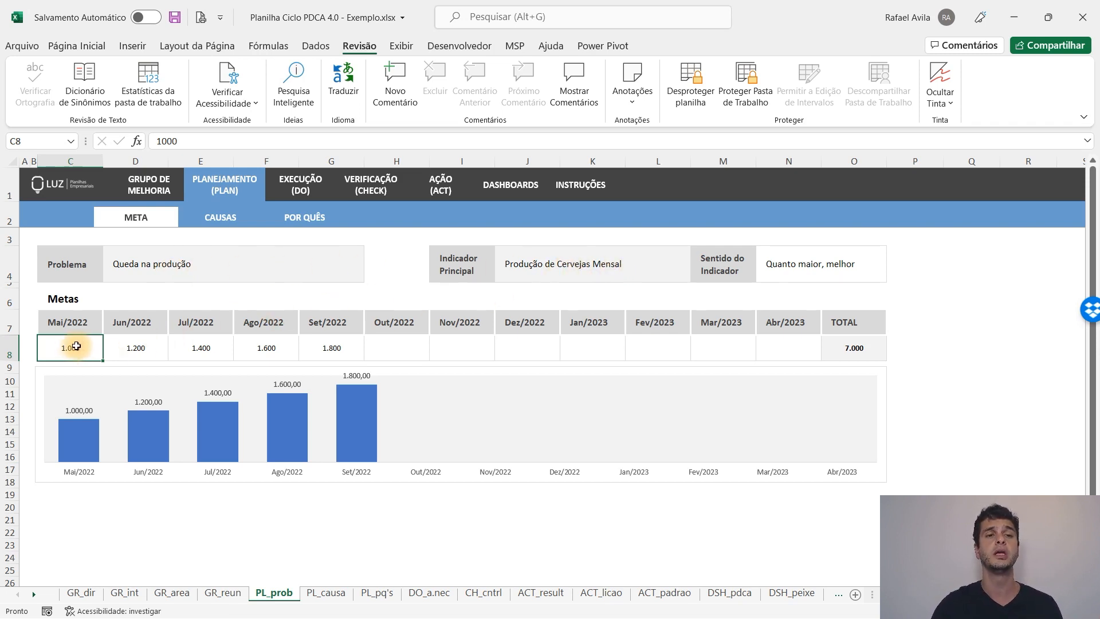
{"action": "left_click", "coordinate": [355, 346]}
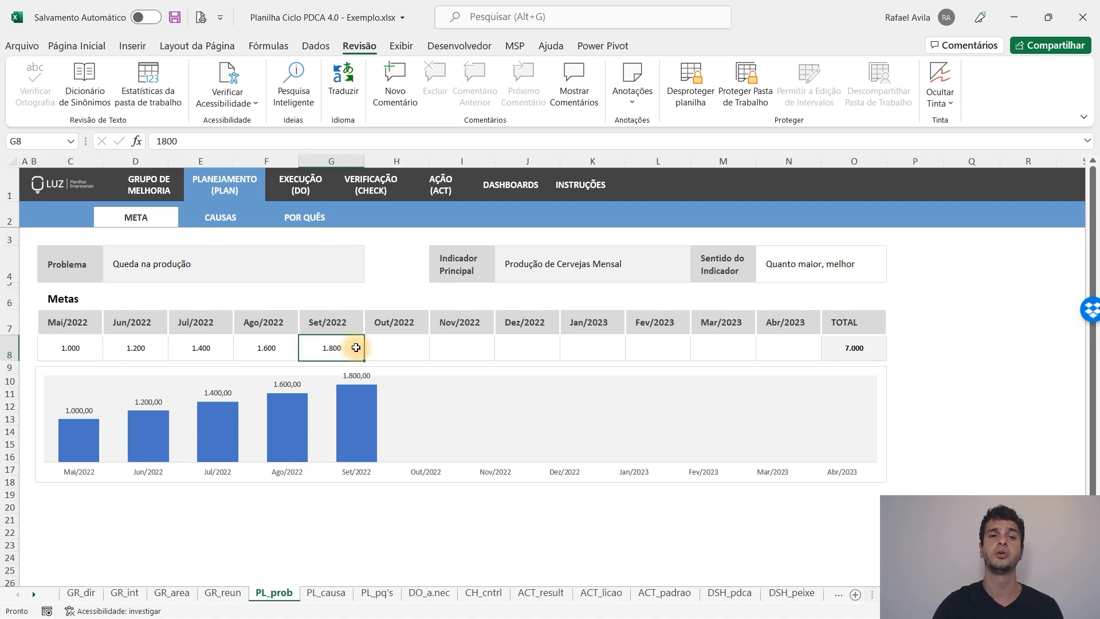
{"action": "left_click", "coordinate": [841, 261]}
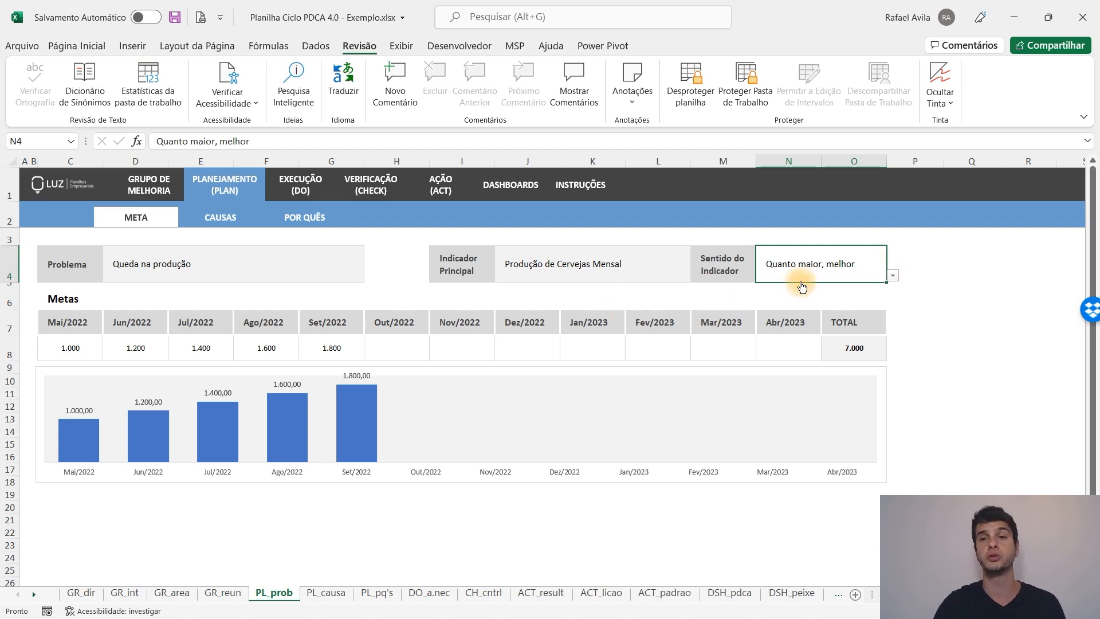
{"action": "key", "text": "alt+Down"}
{"action": "left_click", "coordinate": [855, 277]}
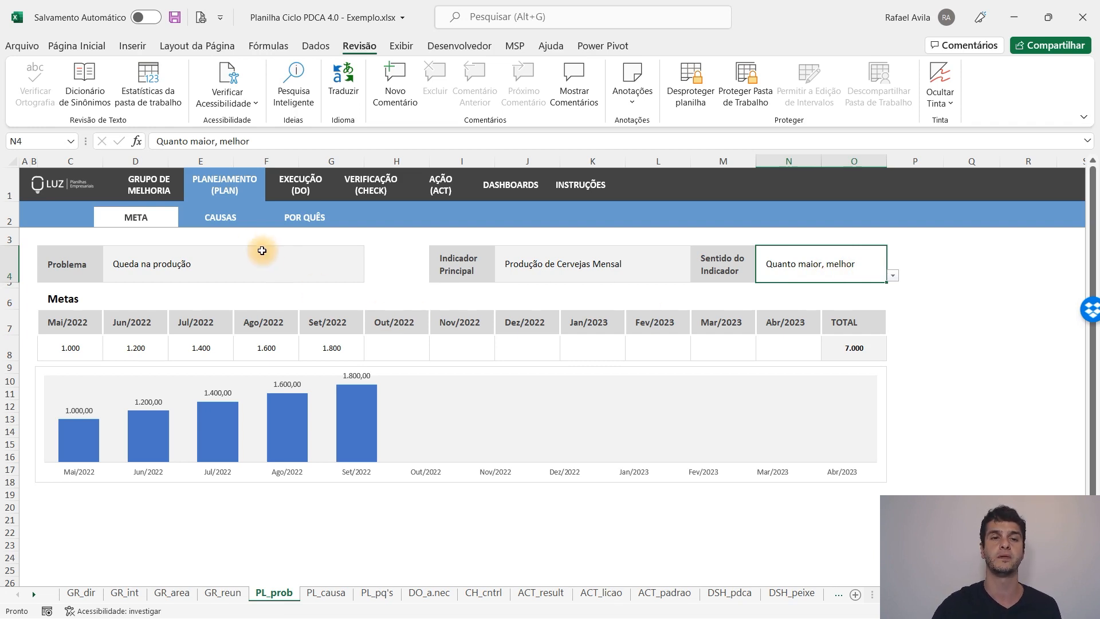
Review the problem causes listed in the Causas section of the planning stage
{"action": "left_click", "coordinate": [228, 230]}
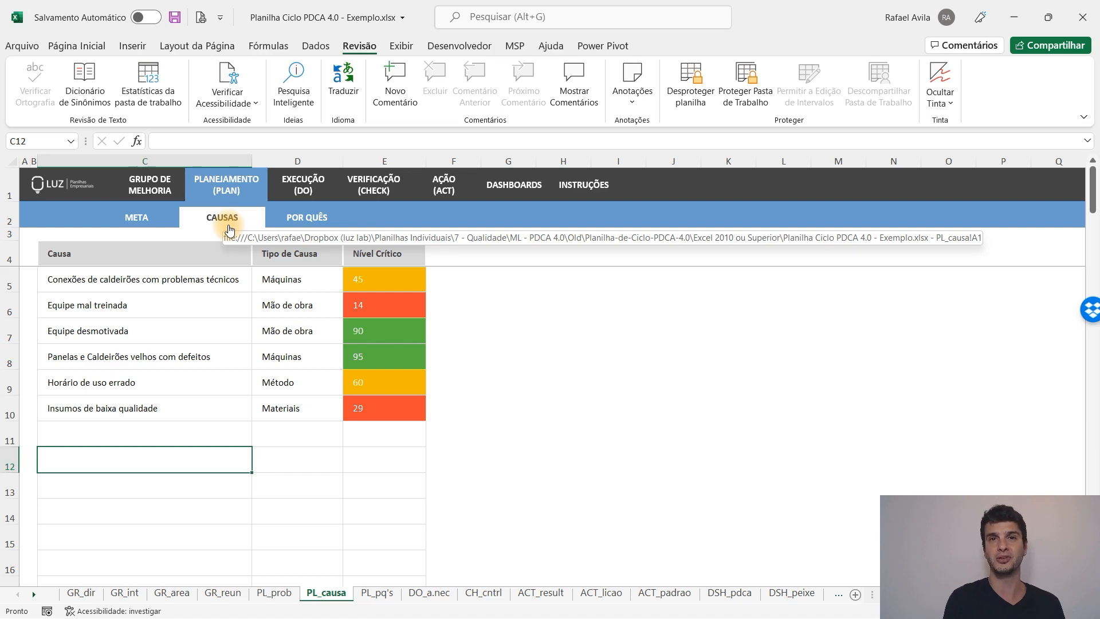
{"action": "left_click", "coordinate": [201, 272]}
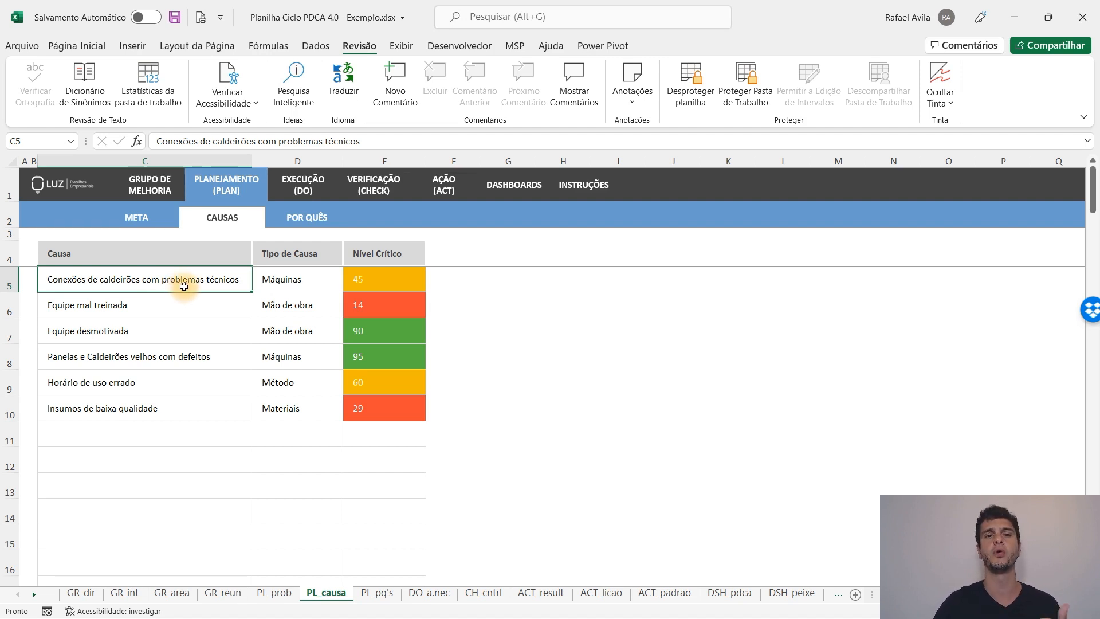
{"action": "left_click", "coordinate": [169, 314]}
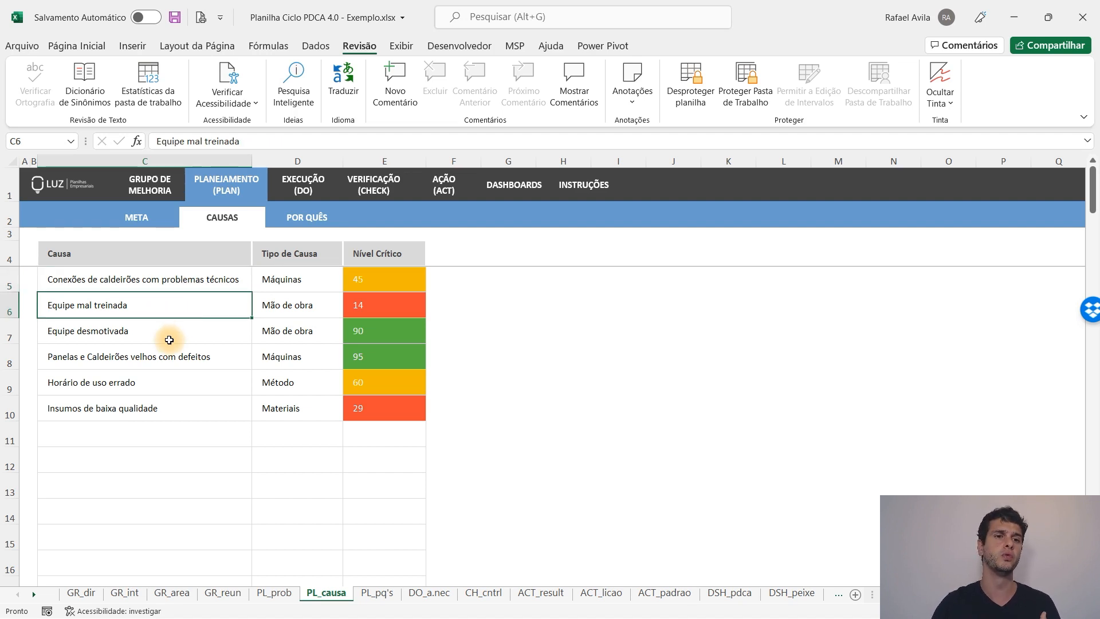
{"action": "left_click", "coordinate": [167, 339]}
{"action": "left_click", "coordinate": [177, 357]}
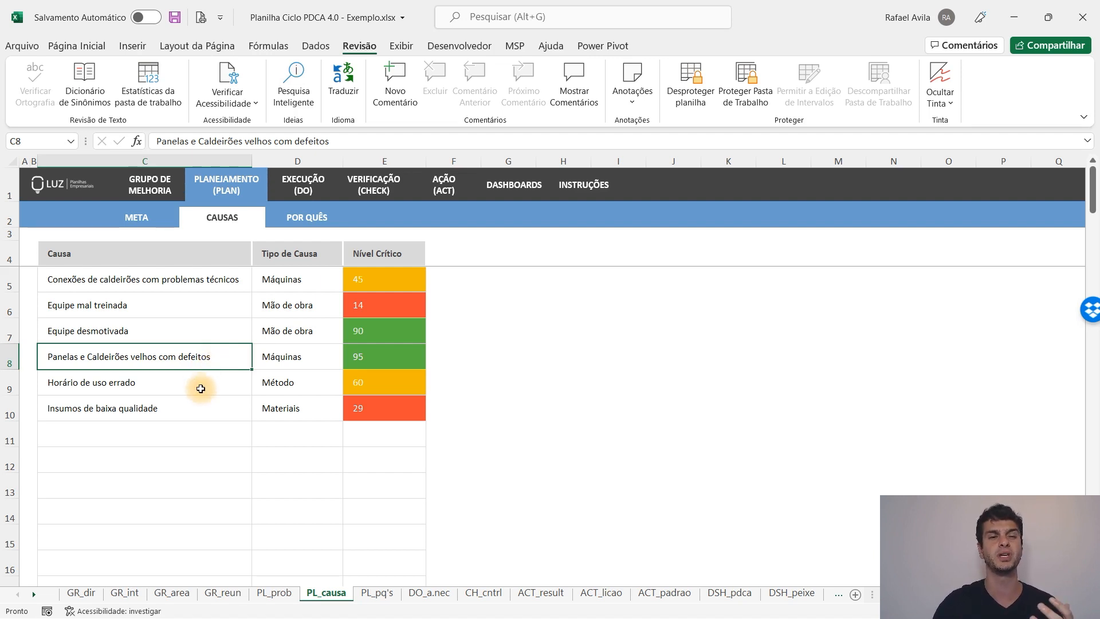
{"action": "left_click", "coordinate": [189, 404]}
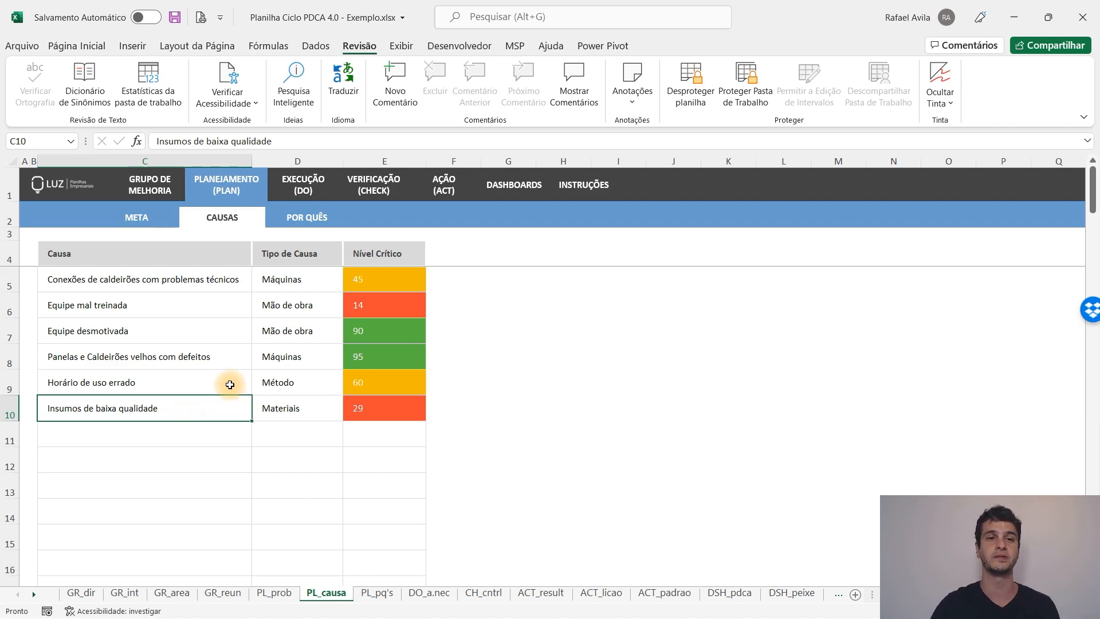
{"action": "left_click_drag", "start_coordinate": [218, 283], "coordinate": [210, 411]}
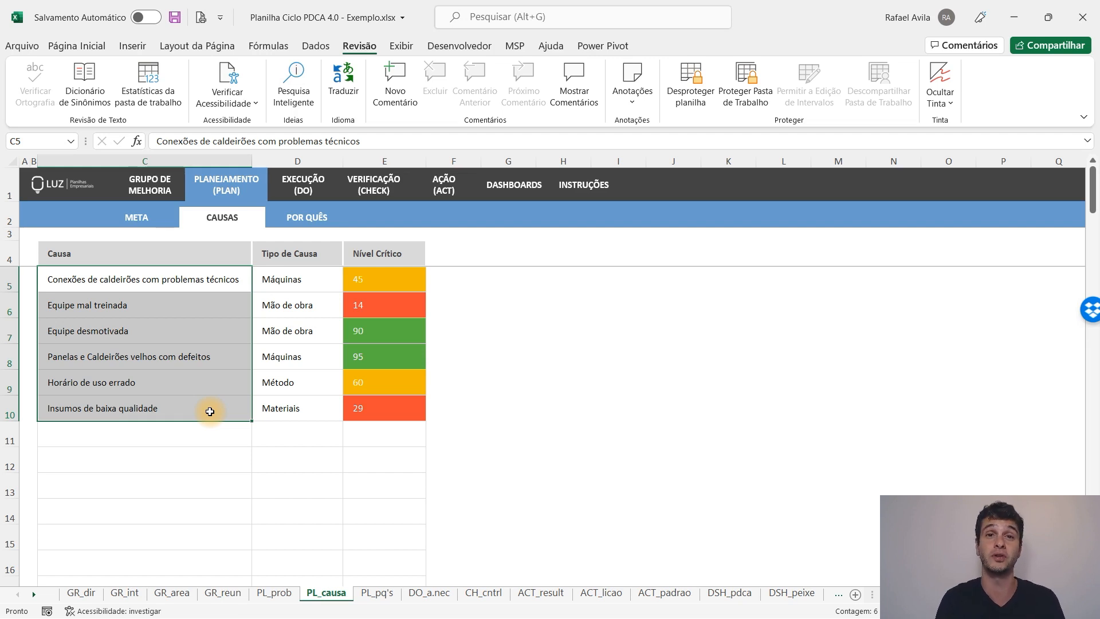
Set the Tipo de Causa of the cause Conexões de caldeirões com problemas técnicos to Materiais
{"action": "left_click", "coordinate": [316, 283]}
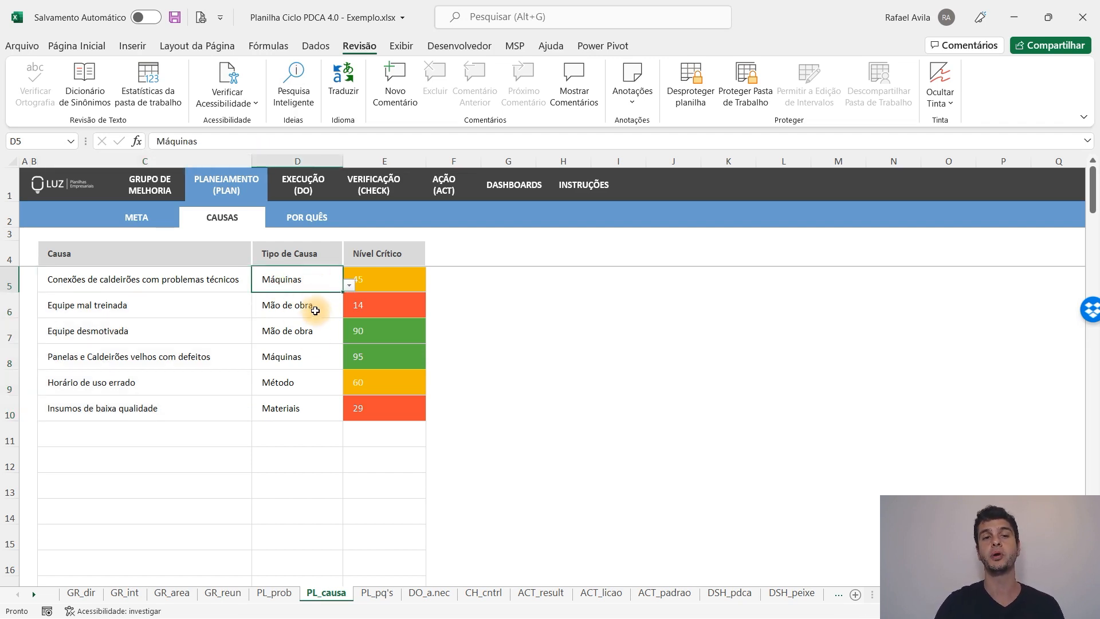
{"action": "left_click", "coordinate": [311, 407]}
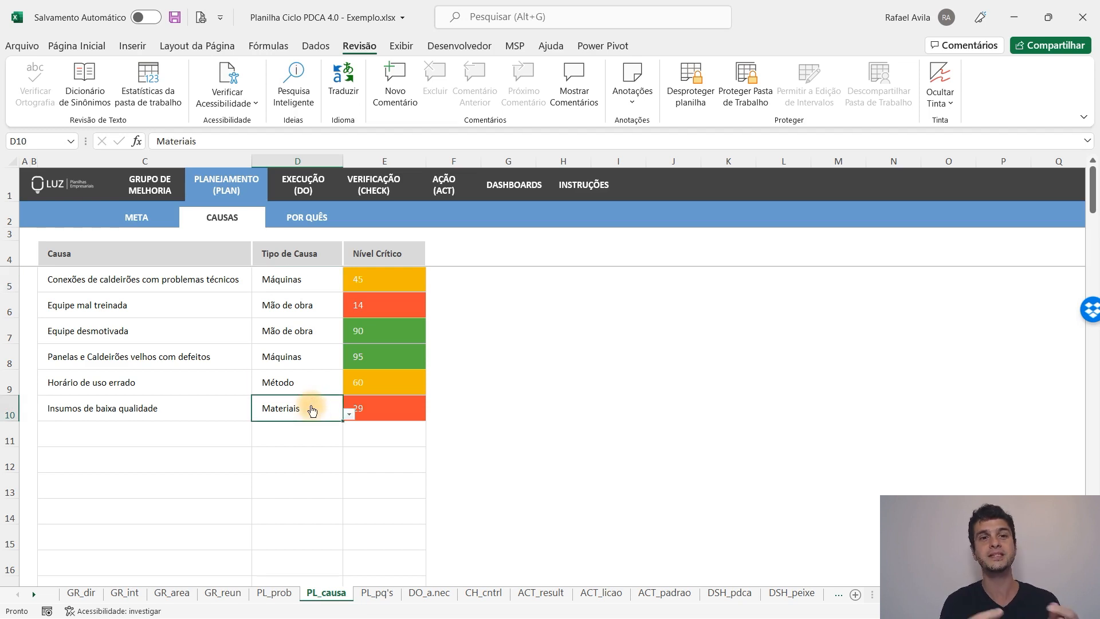
{"action": "left_click_drag", "start_coordinate": [338, 279], "coordinate": [349, 286]}
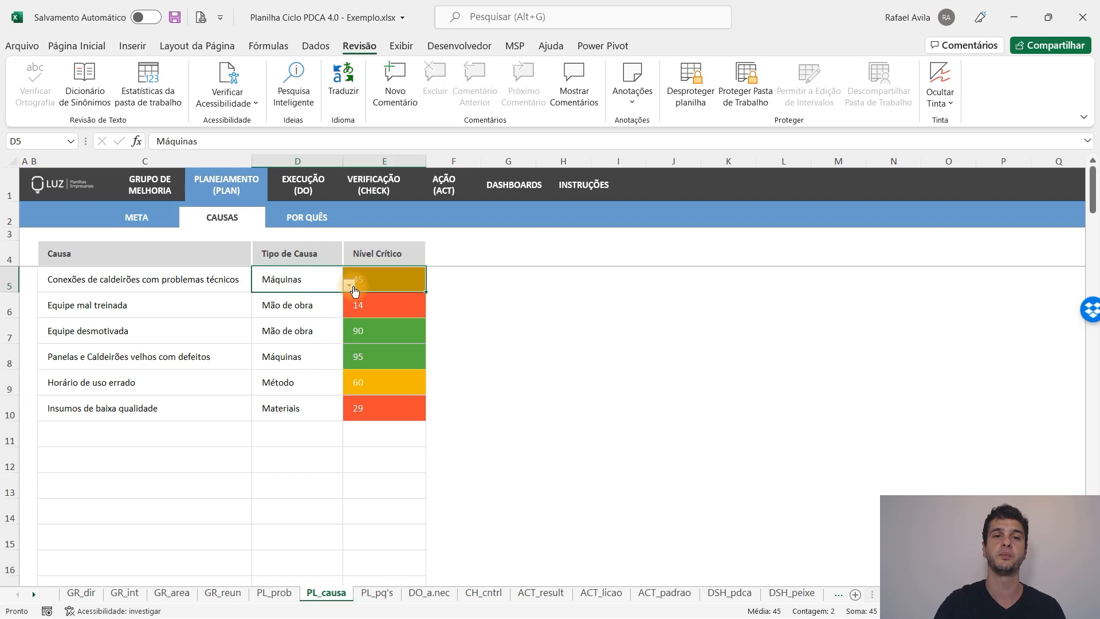
{"action": "left_click", "coordinate": [349, 286]}
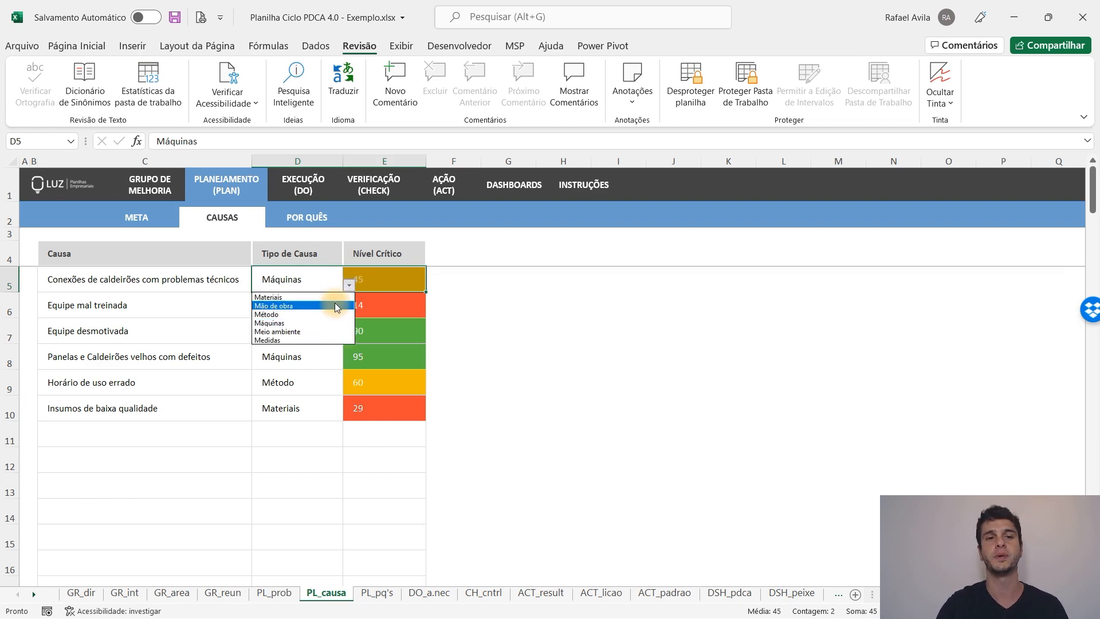
{"action": "left_click", "coordinate": [318, 297]}
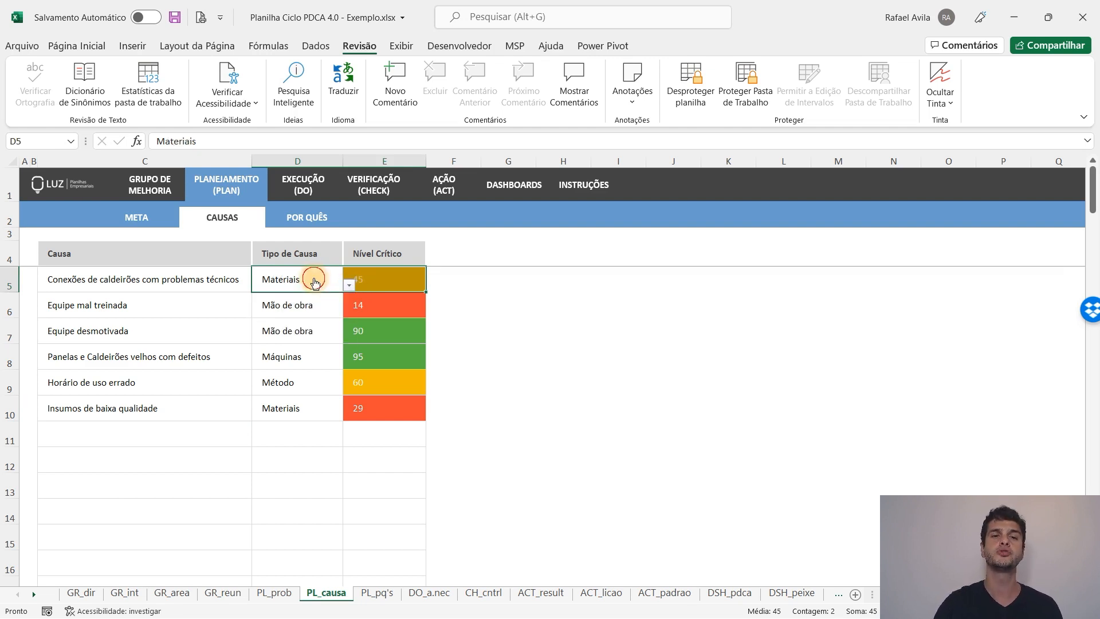
{"action": "left_click", "coordinate": [234, 276]}
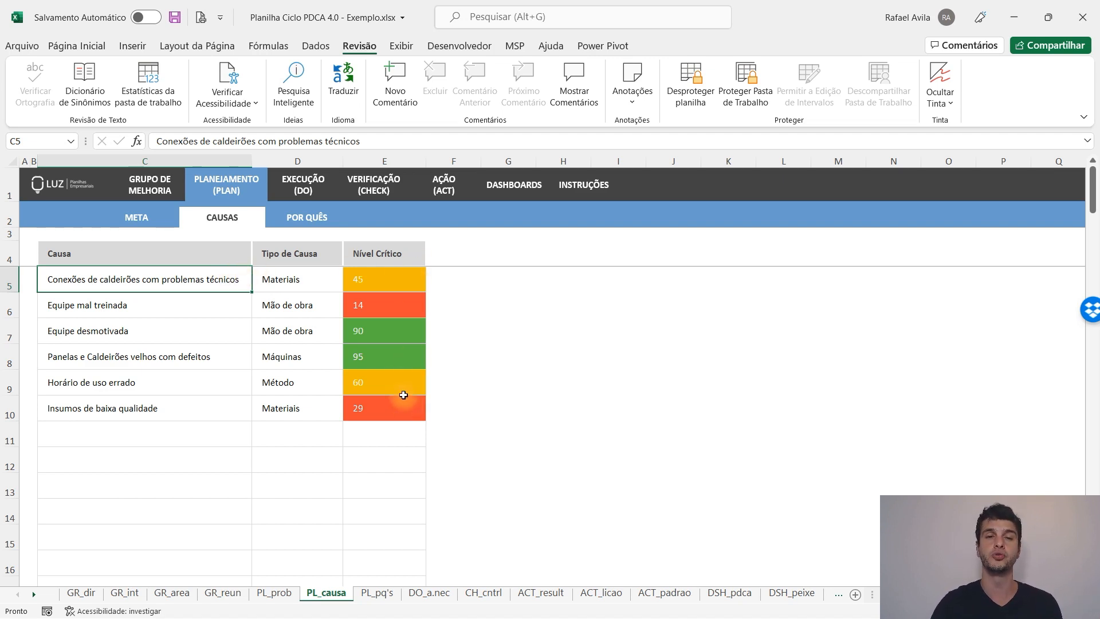
Check the Nível Crítico of the cause Equipe mal treinada and read its answers from 1º to 4º Por quê in Por Quês
{"action": "left_click", "coordinate": [390, 303]}
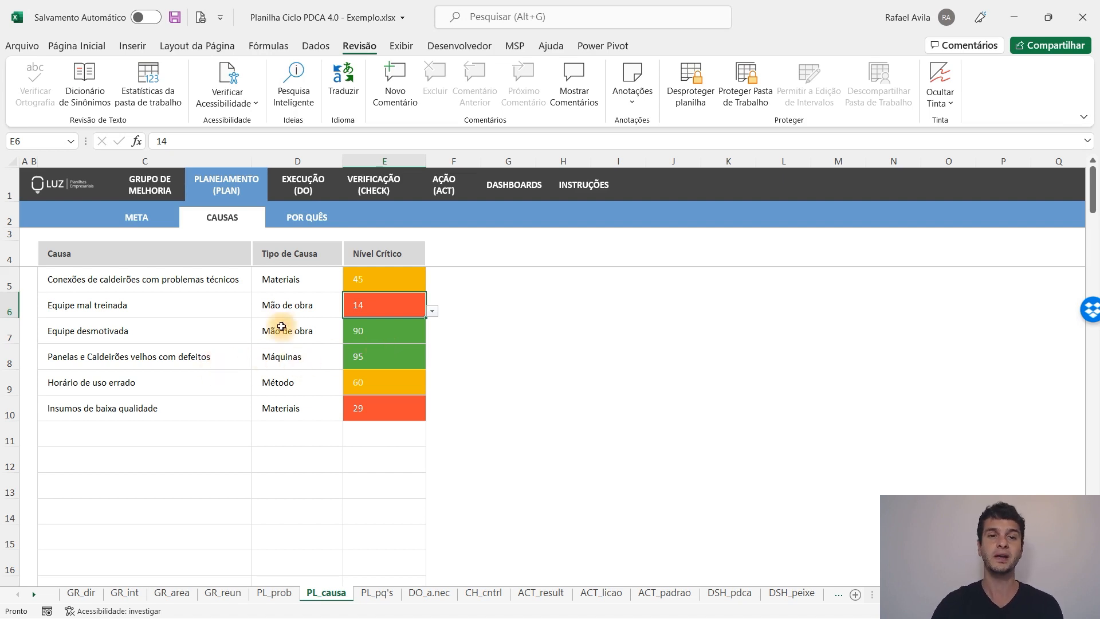
{"action": "left_click", "coordinate": [192, 312]}
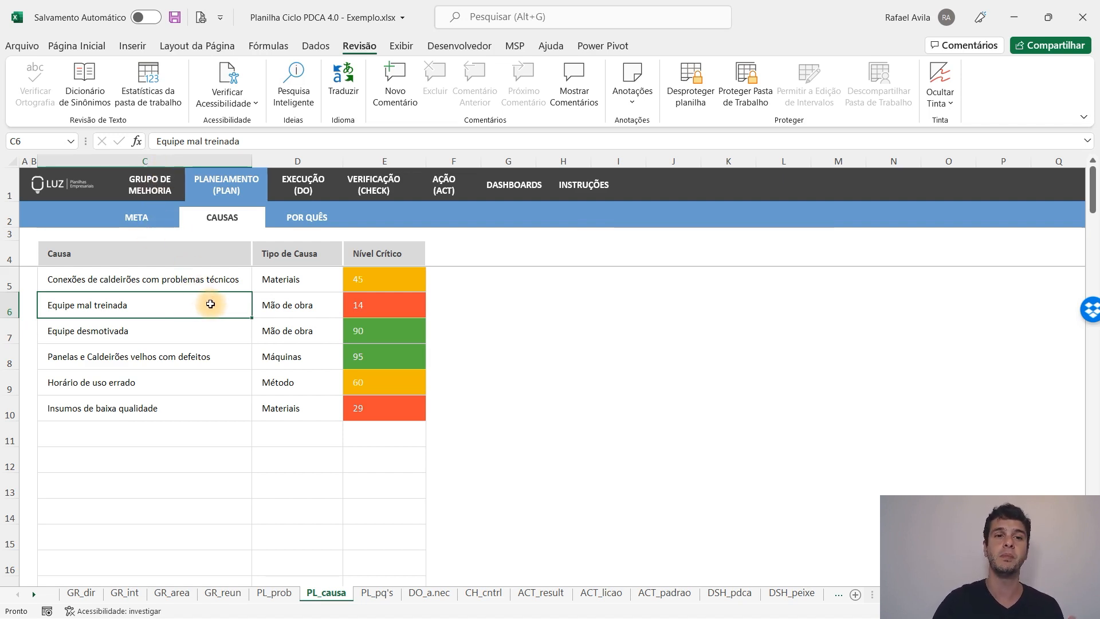
{"action": "left_click", "coordinate": [289, 227]}
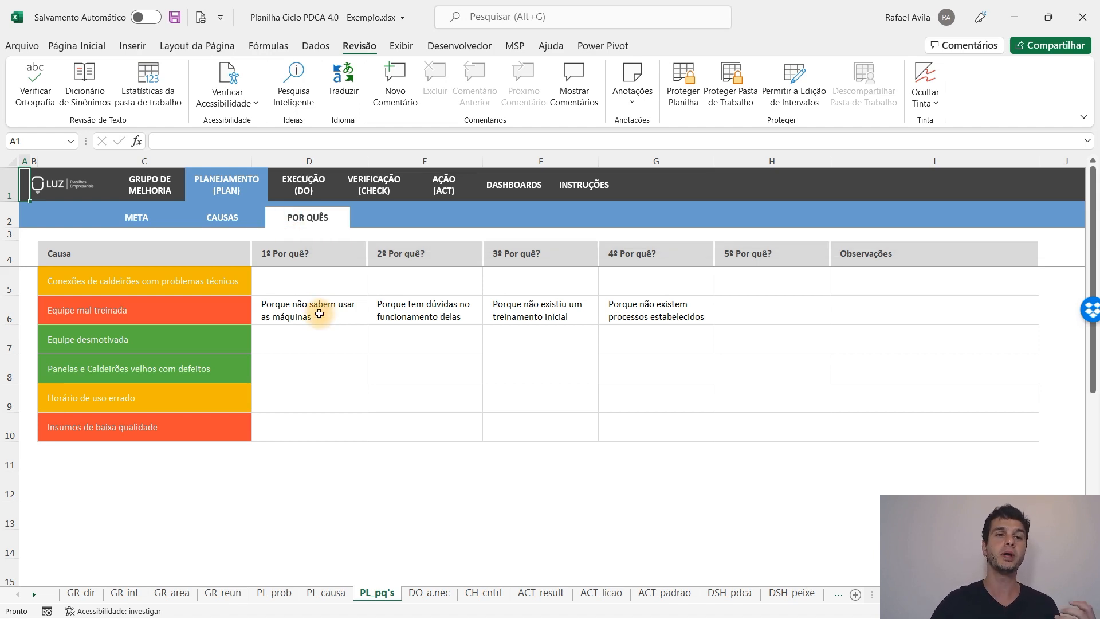
{"action": "left_click", "coordinate": [340, 316]}
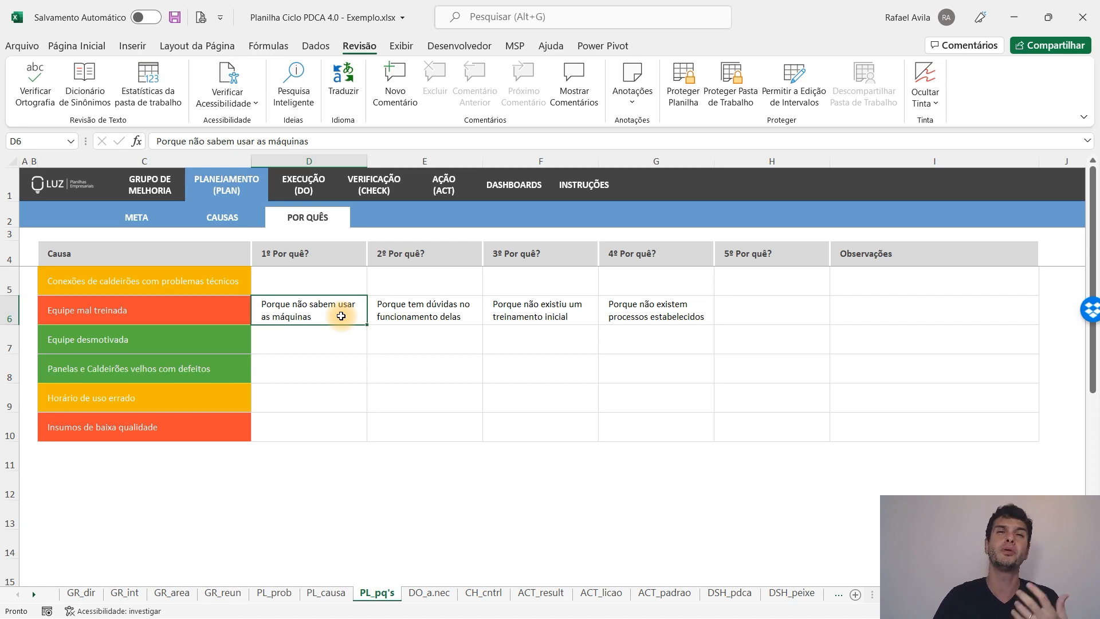
{"action": "key", "text": "Right"}
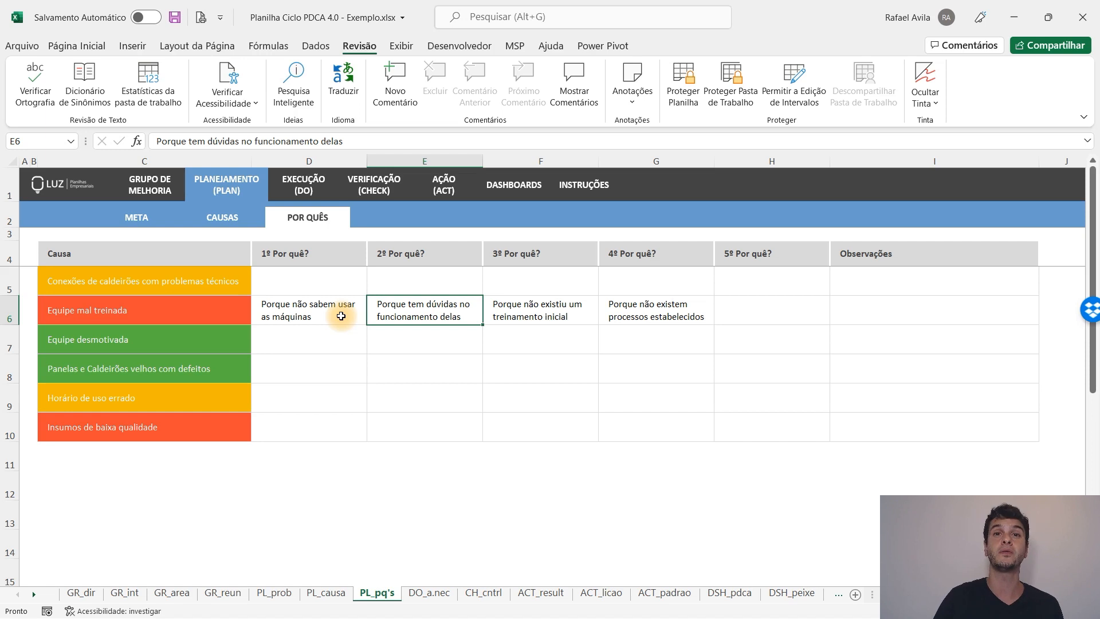
{"action": "key", "text": "Right"}
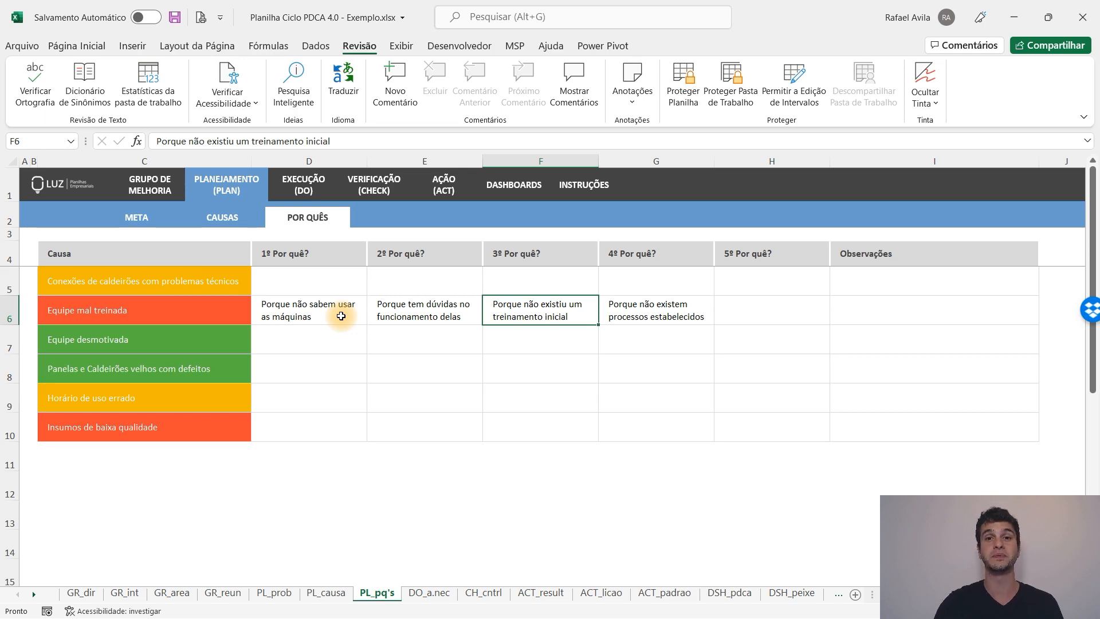
{"action": "key", "text": "Right"}
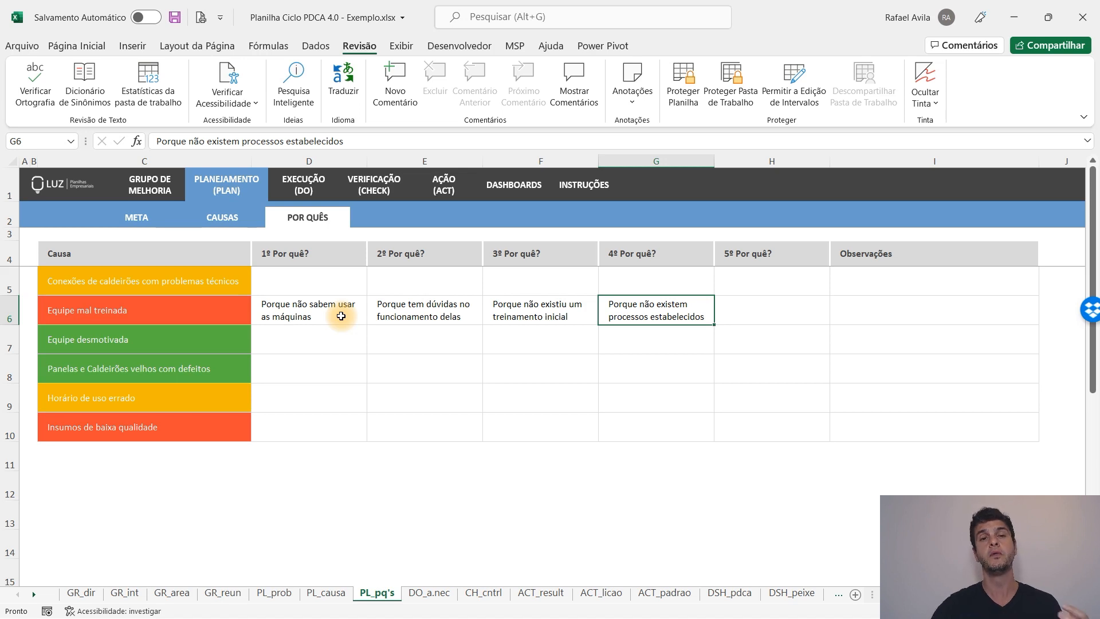
Open the Ações Necessárias of the Execução (Do) stage and check the causes linked to the first two actions
{"action": "left_click", "coordinate": [319, 193]}
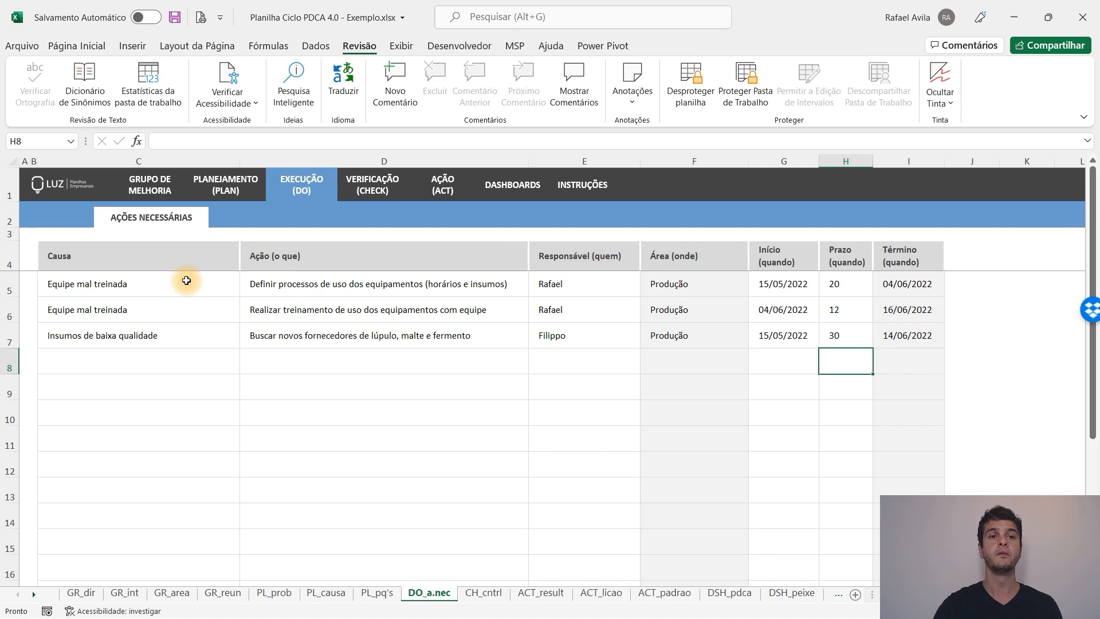
{"action": "left_click", "coordinate": [187, 284]}
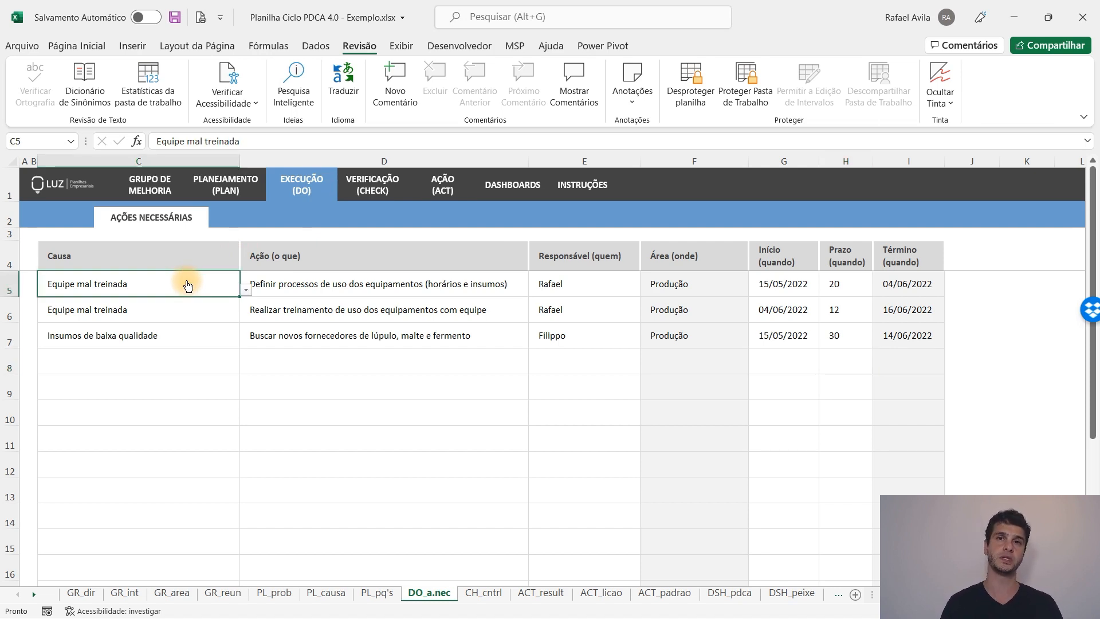
{"action": "left_click", "coordinate": [201, 307]}
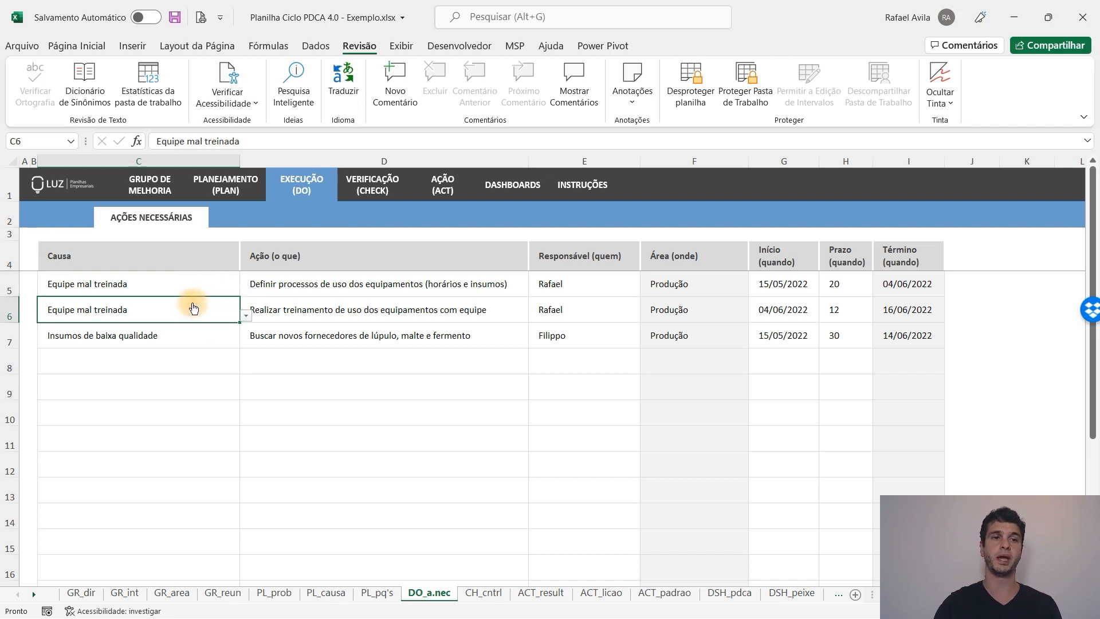
Return to the planning stage's Causas and check the Nível Crítico of Insumos de baixa qualidade
{"action": "left_click", "coordinate": [225, 185]}
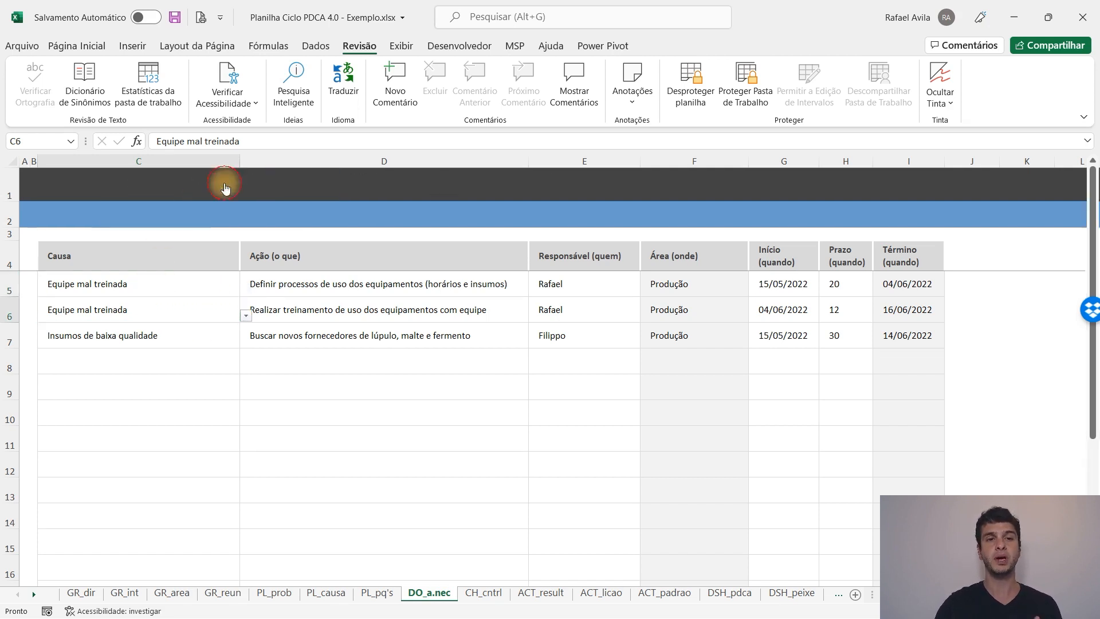
{"action": "left_click", "coordinate": [228, 213]}
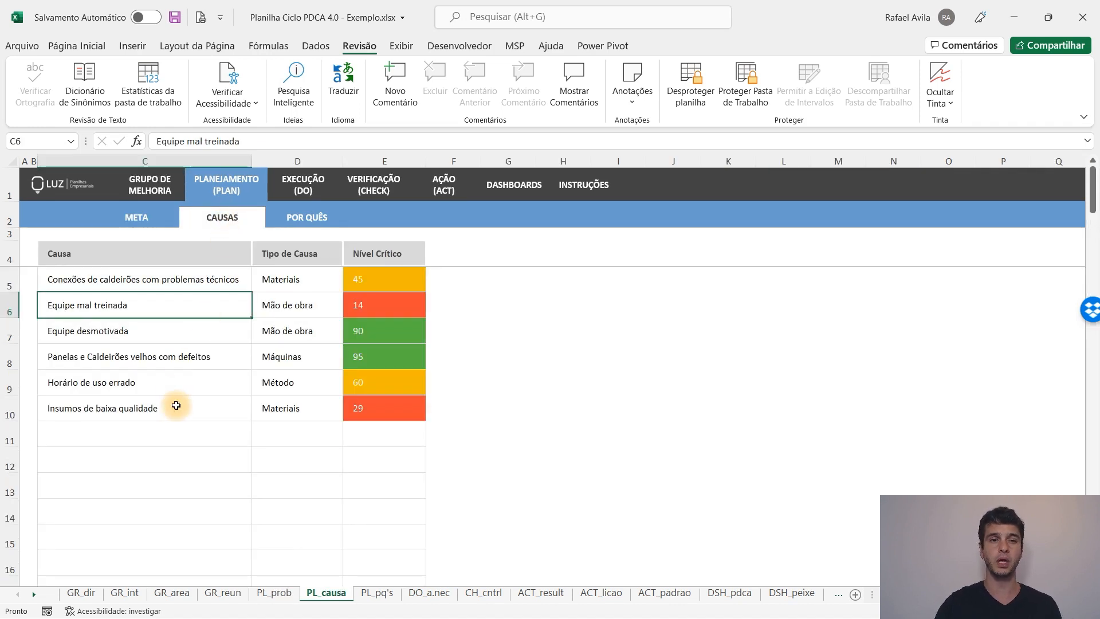
{"action": "left_click", "coordinate": [175, 406]}
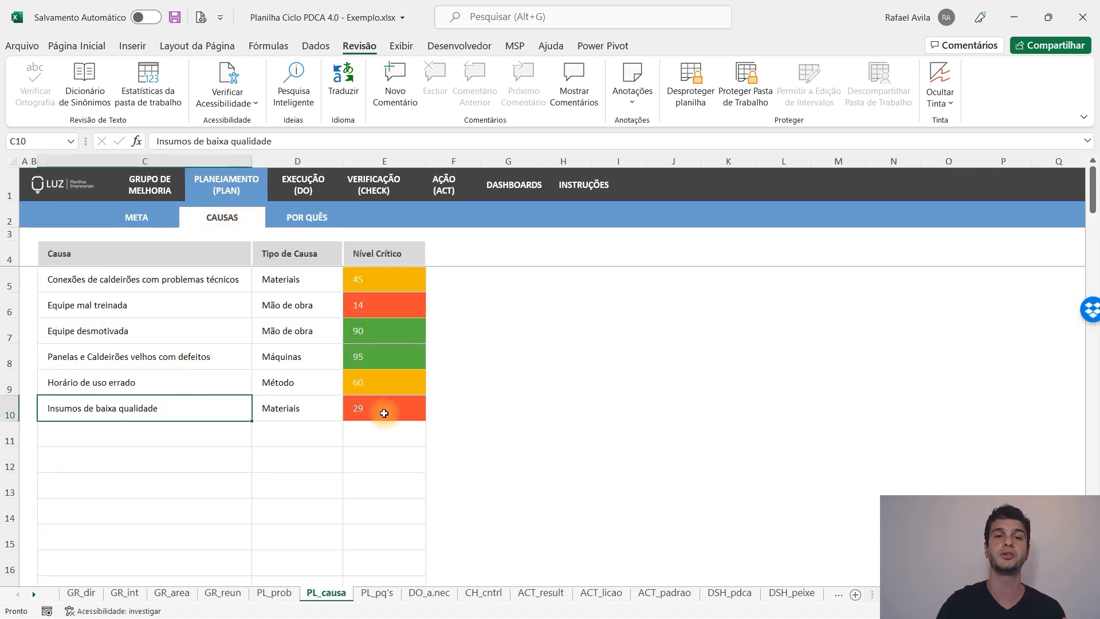
{"action": "left_click", "coordinate": [384, 413]}
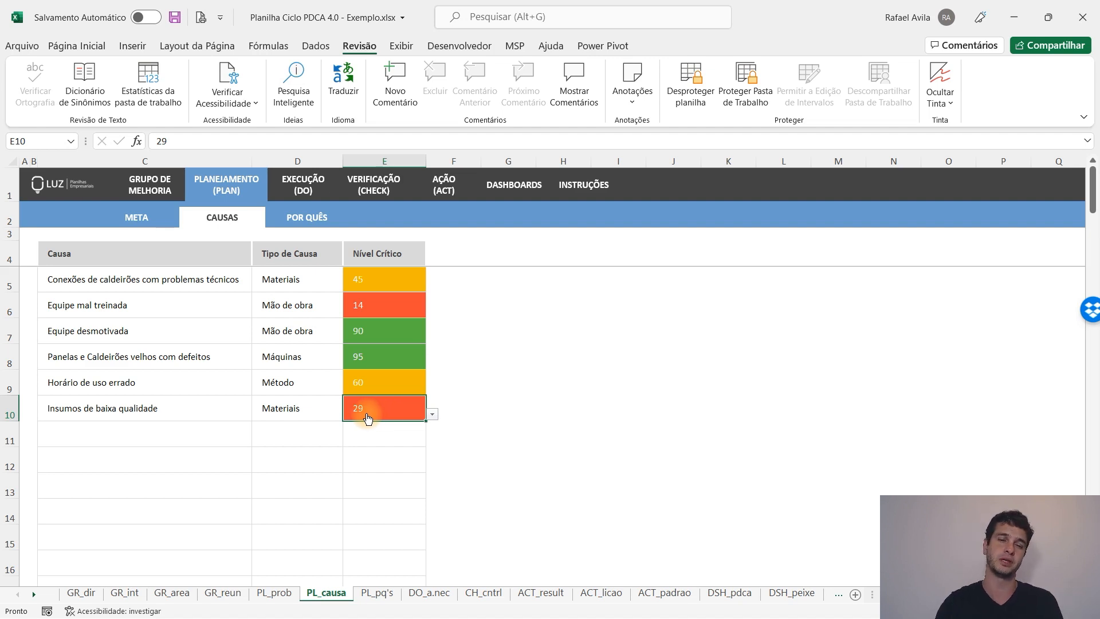
Review the causes, actions, start dates and deadlines in Ações Necessárias, with a brief look back at the planning Meta
{"action": "left_click", "coordinate": [309, 192]}
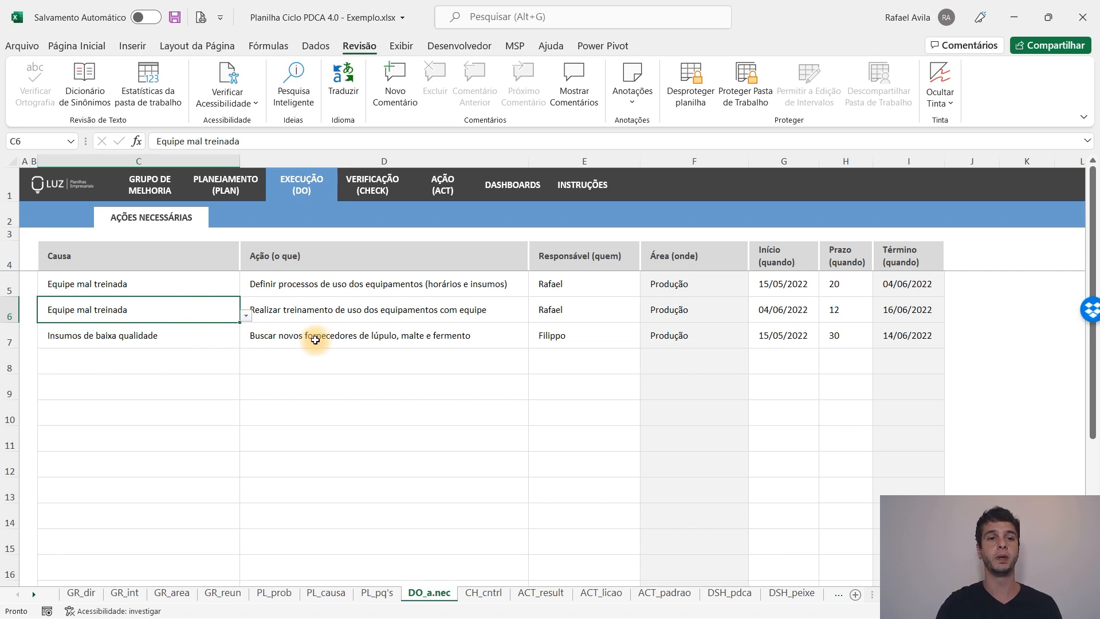
{"action": "left_click", "coordinate": [192, 340]}
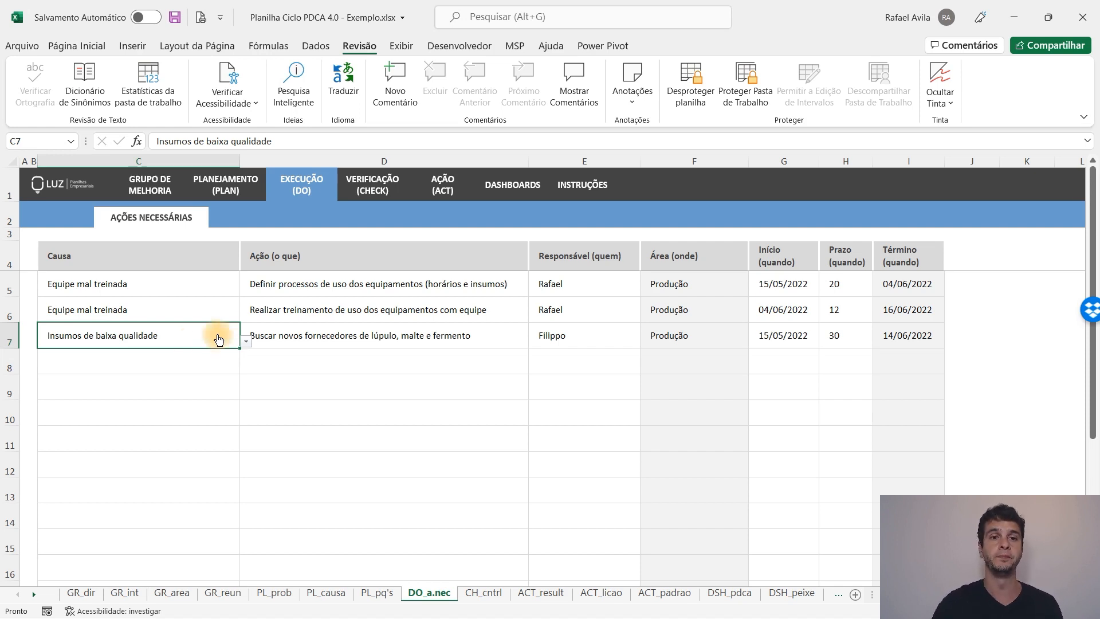
{"action": "left_click", "coordinate": [341, 290]}
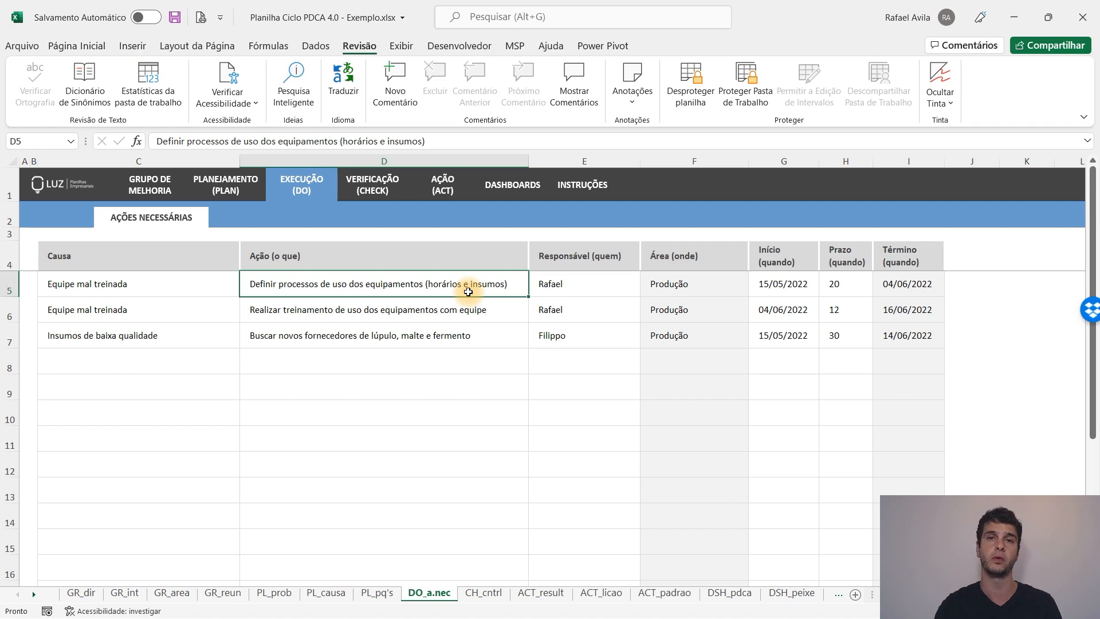
{"action": "left_click", "coordinate": [417, 314]}
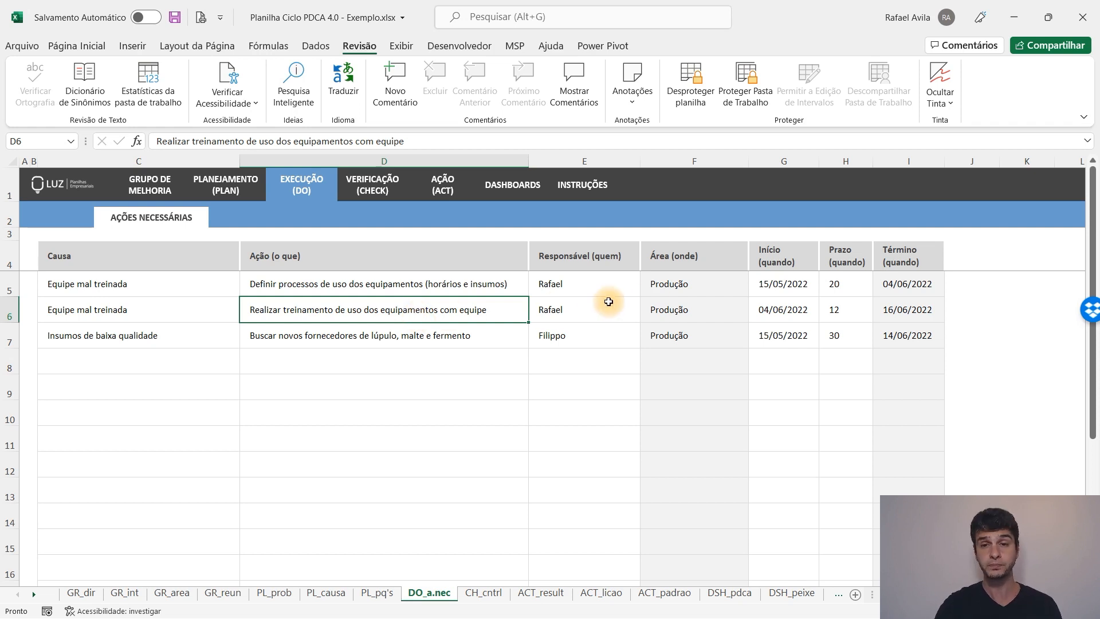
{"action": "left_click", "coordinate": [777, 291]}
{"action": "left_click_drag", "start_coordinate": [836, 285], "coordinate": [835, 310]}
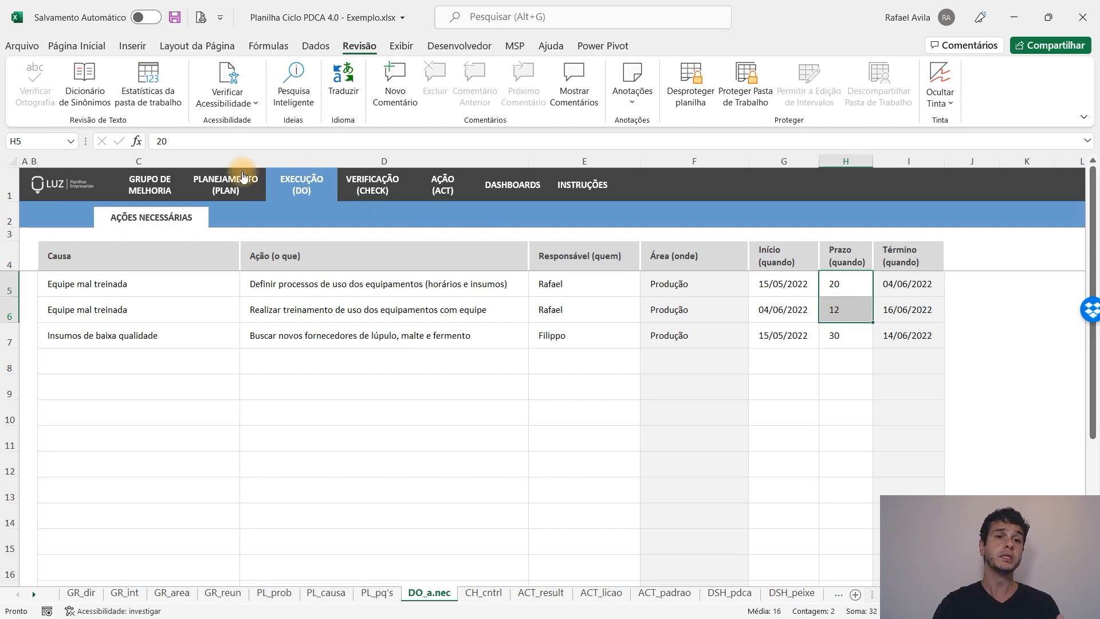
{"action": "left_click", "coordinate": [253, 192]}
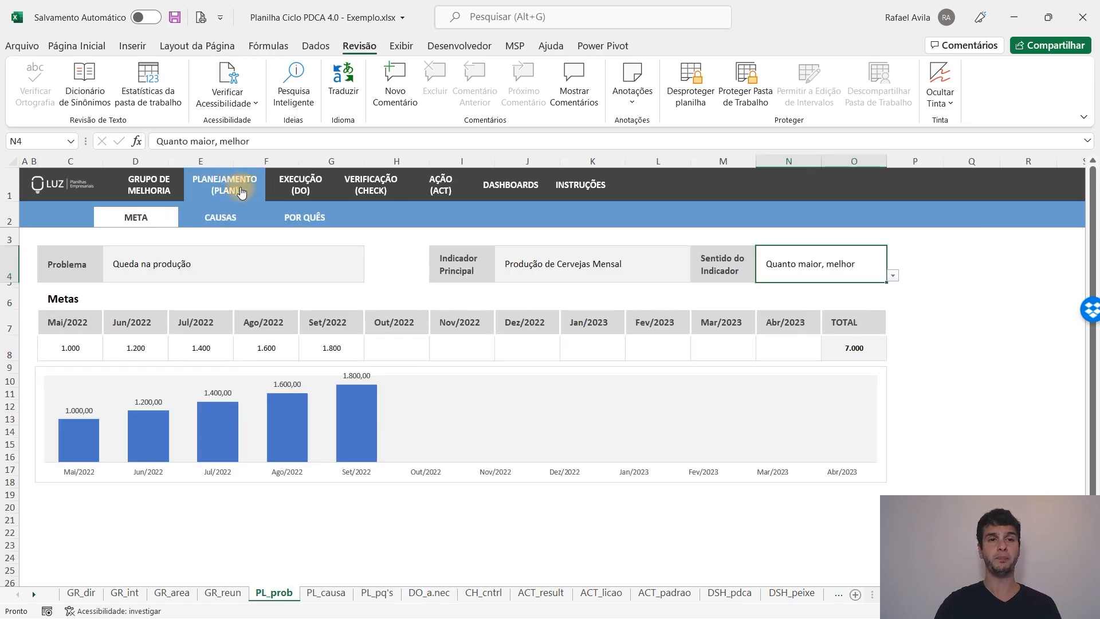
{"action": "left_click", "coordinate": [303, 192]}
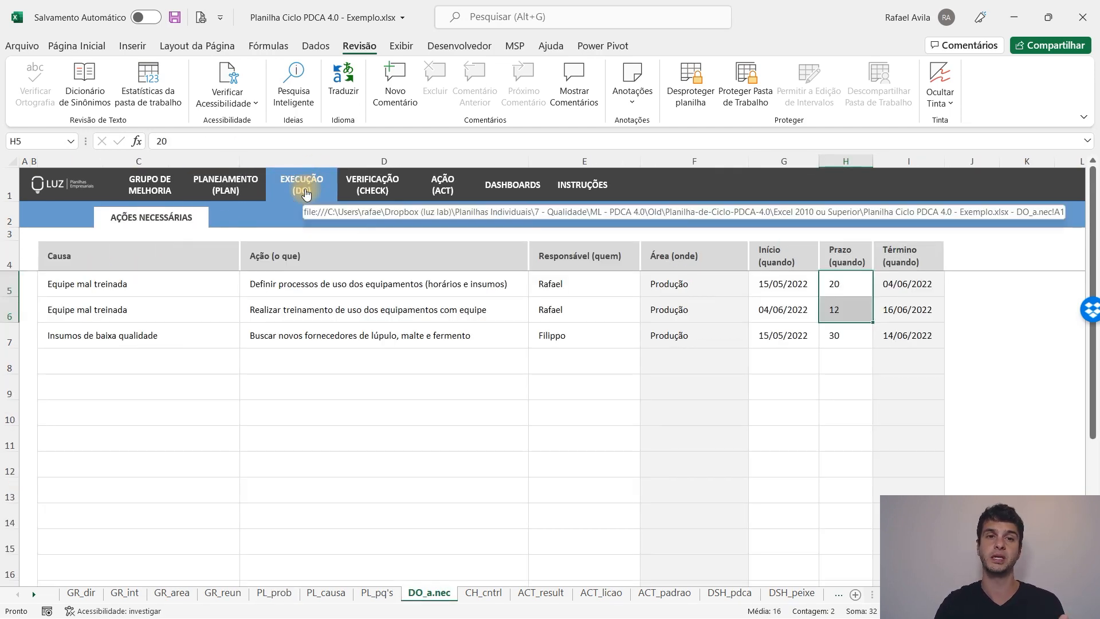
In Controle de Ações, examine the first action's Término Real and the answer options for Ocorreu como planejado? and Contribuiu para resolver o problema?
{"action": "left_click", "coordinate": [367, 194]}
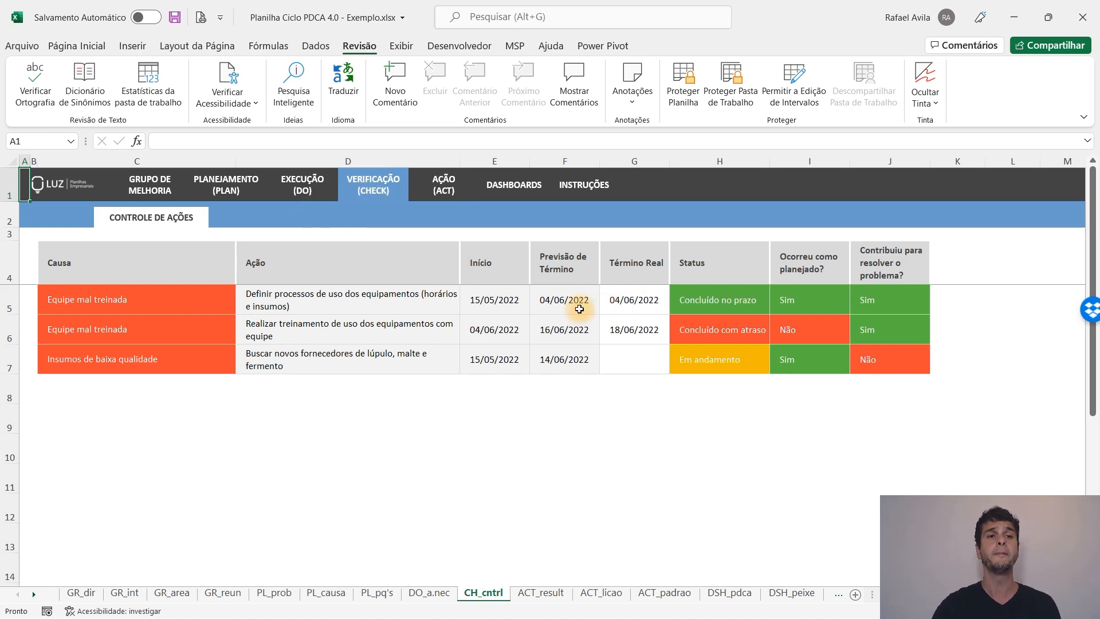
{"action": "left_click", "coordinate": [632, 306]}
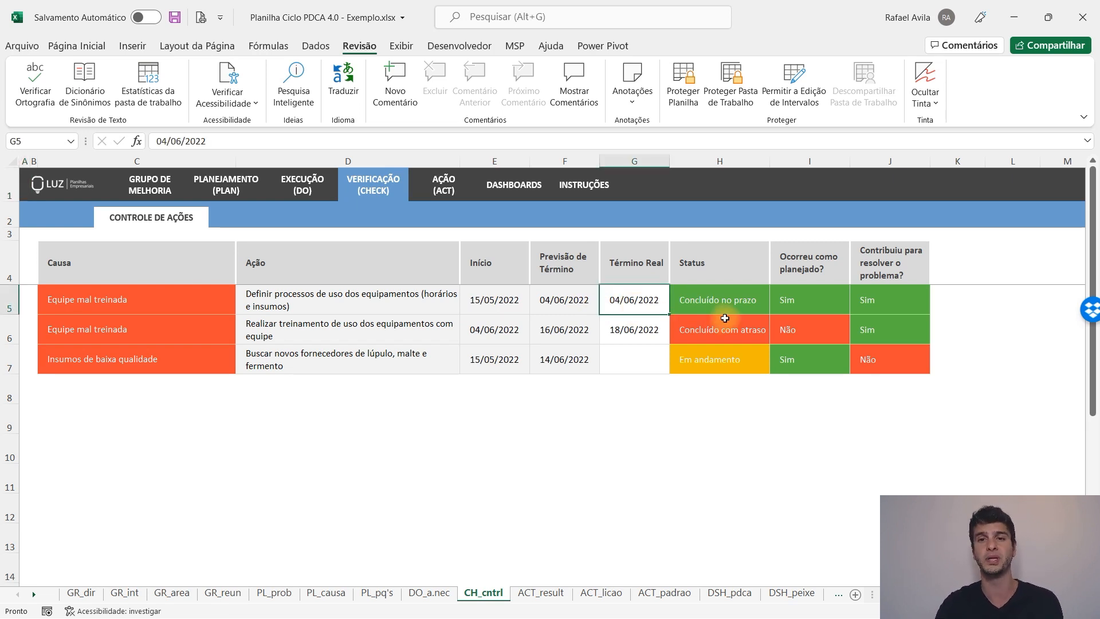
{"action": "left_click", "coordinate": [829, 303]}
{"action": "left_click", "coordinate": [856, 308]}
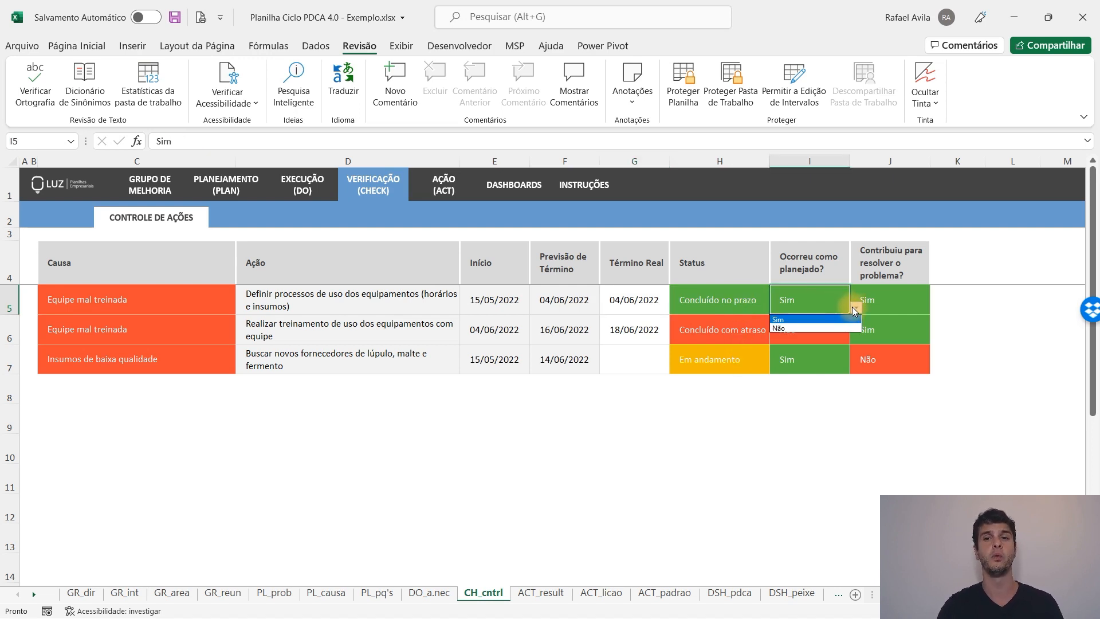
{"action": "left_click", "coordinate": [906, 299]}
{"action": "left_click", "coordinate": [908, 300]}
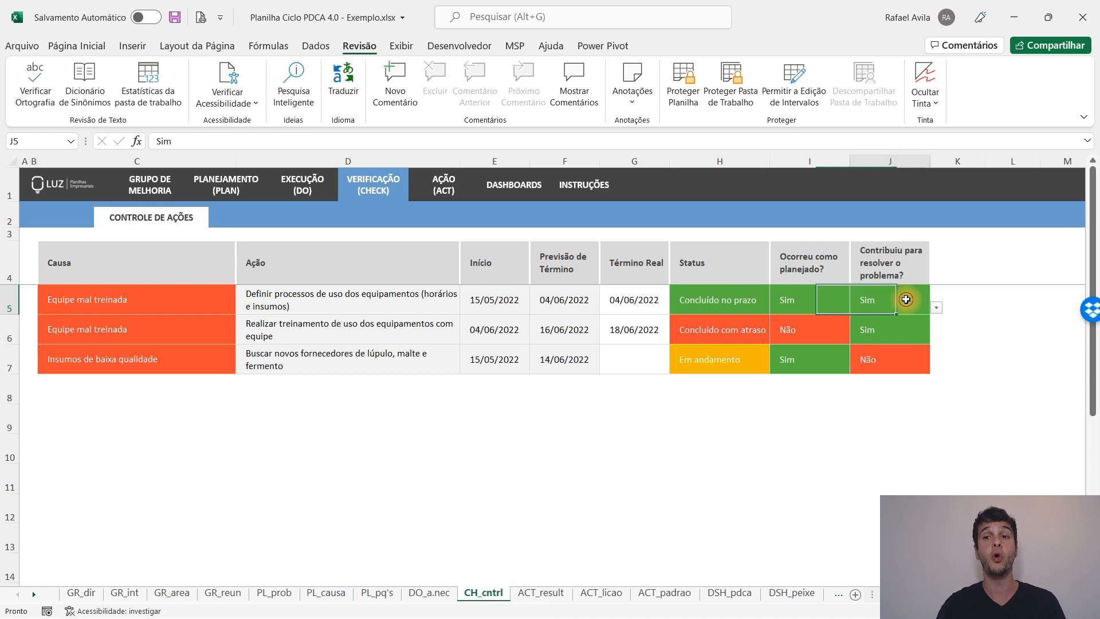
{"action": "left_click", "coordinate": [935, 309]}
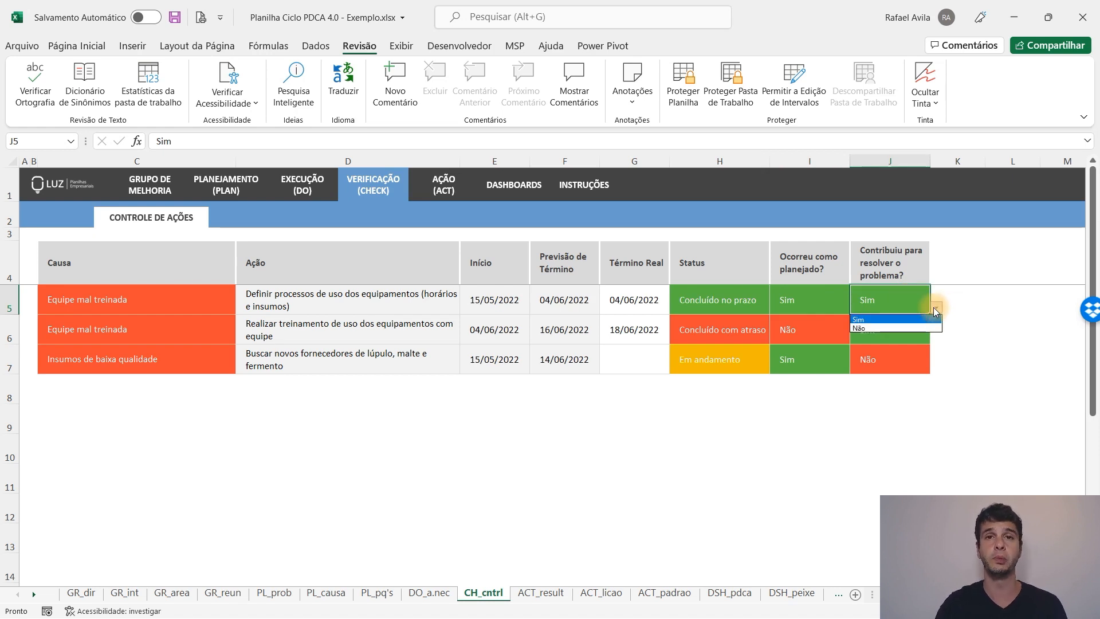
Check the Ocorreu como planejado? and Contribuiu para resolver o problema? answers of the second and third actions
{"action": "left_click", "coordinate": [836, 302]}
{"action": "left_click", "coordinate": [821, 324]}
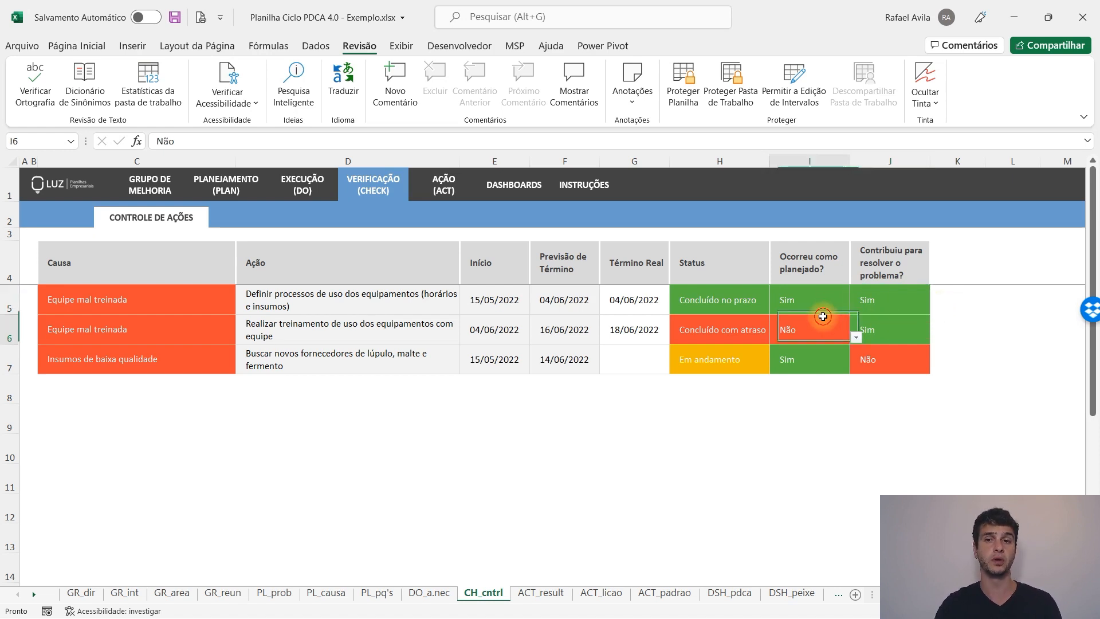
{"action": "left_click", "coordinate": [896, 332]}
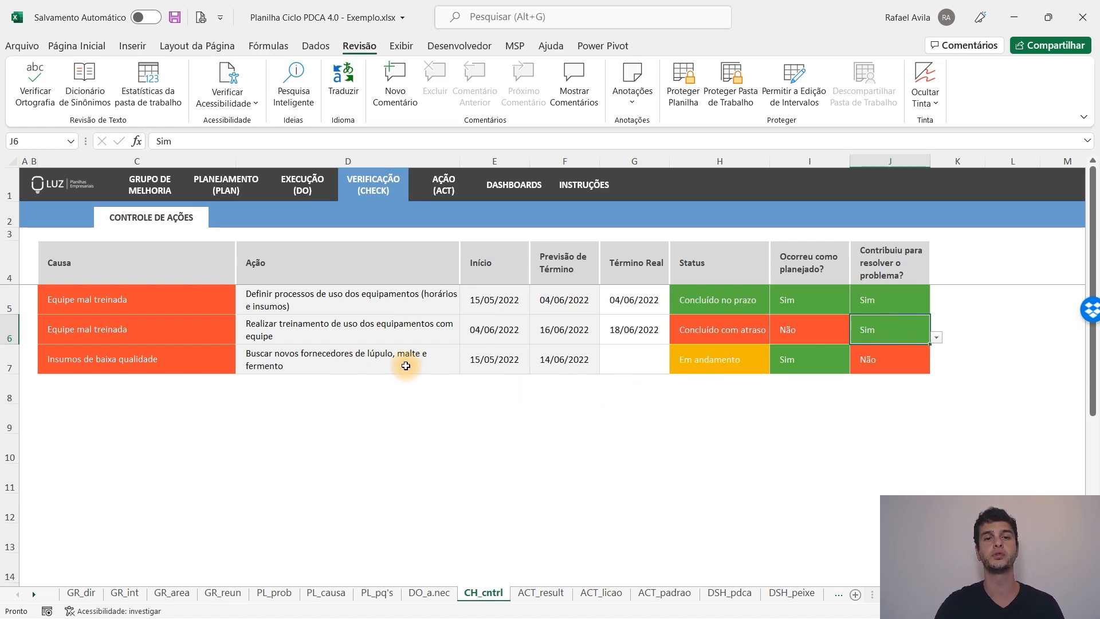
{"action": "left_click_drag", "start_coordinate": [820, 357], "coordinate": [910, 359]}
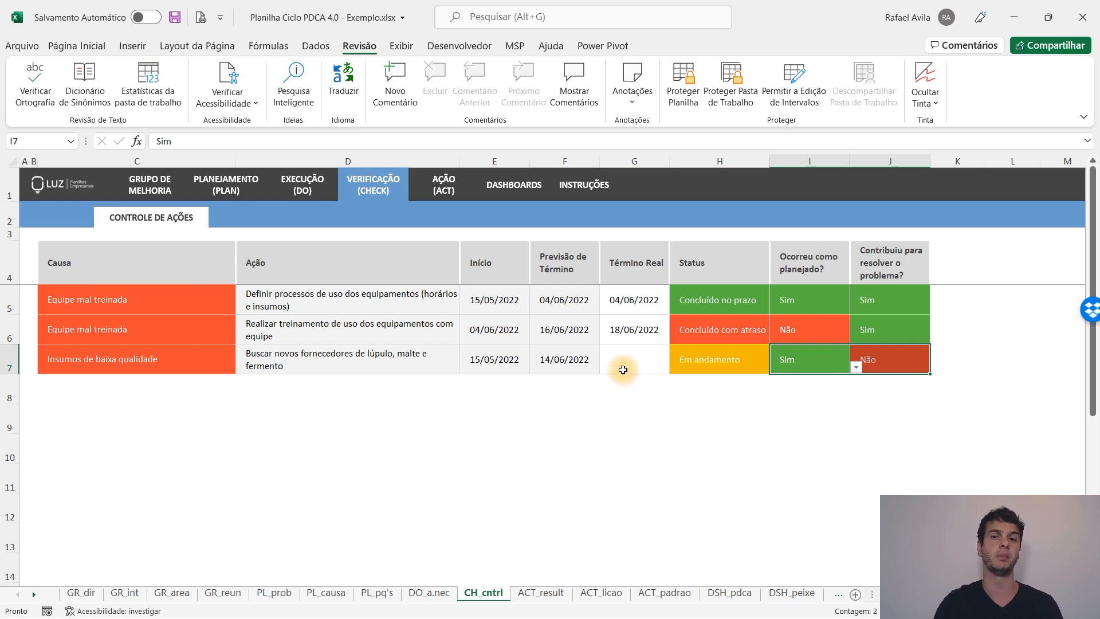
Check the third action's Contribuiu para resolver o problema? answer and its Término Real in Controle de Ações
{"action": "left_click", "coordinate": [904, 367]}
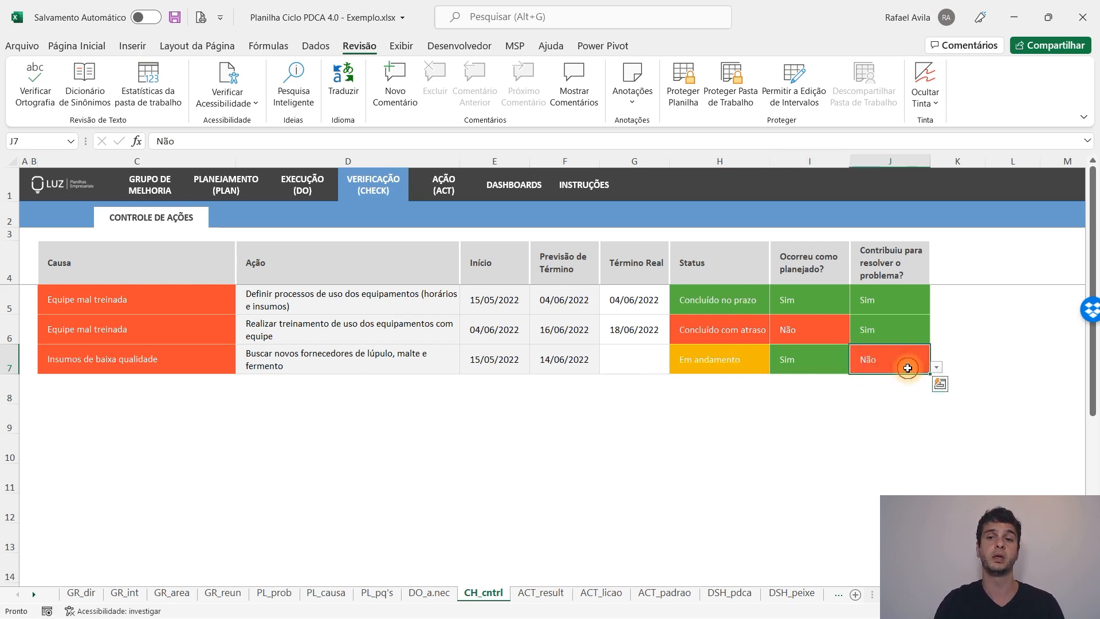
{"action": "left_click", "coordinate": [619, 366]}
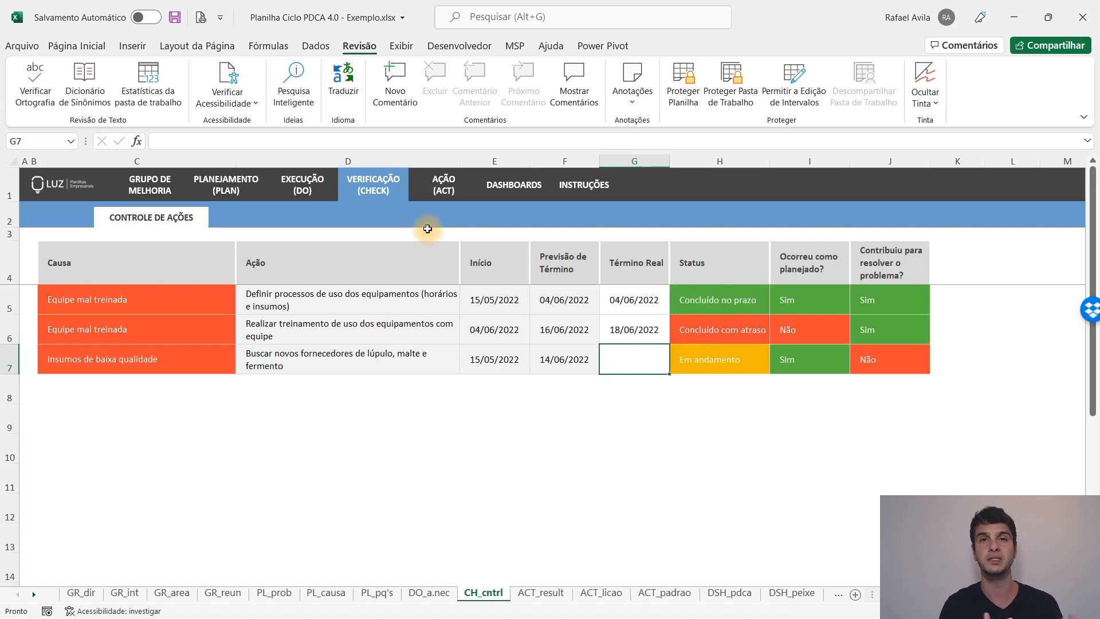
In the Ação stage's Análise de Resultados, try Sim for O problema foi resolvido? and settle on Parcialmente
{"action": "left_click", "coordinate": [437, 193]}
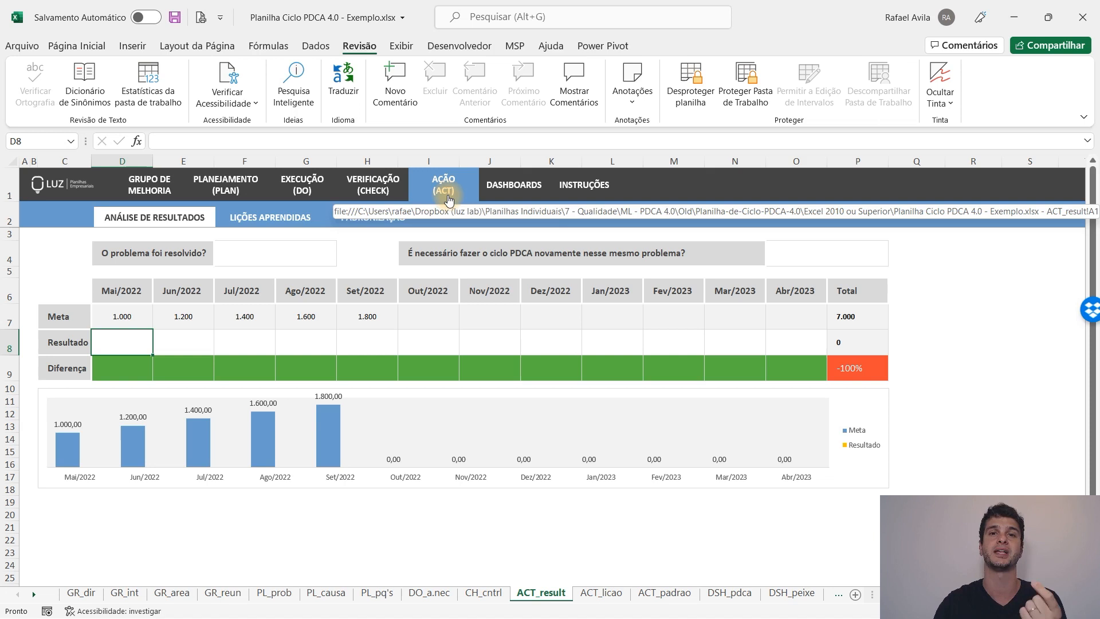
{"action": "left_click", "coordinate": [269, 252]}
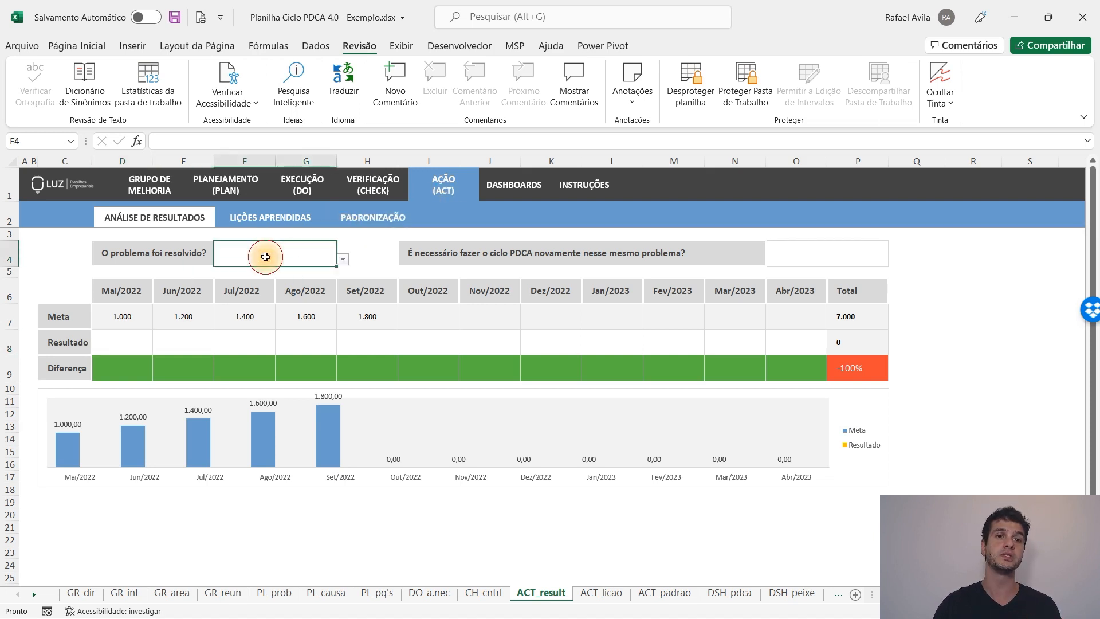
{"action": "left_click", "coordinate": [343, 263]}
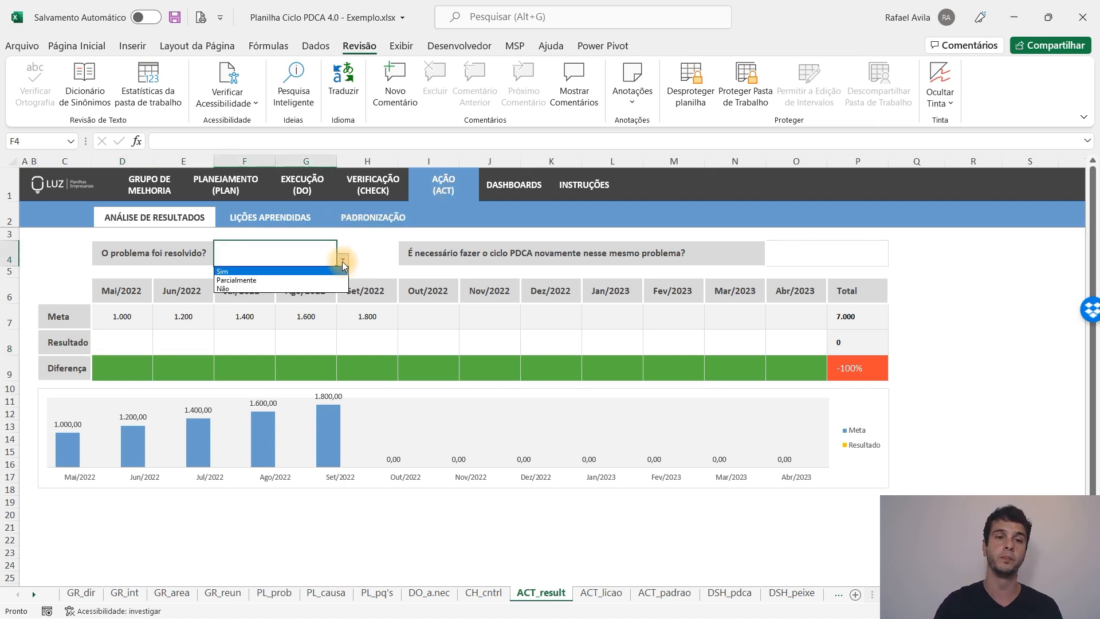
{"action": "left_click", "coordinate": [310, 271]}
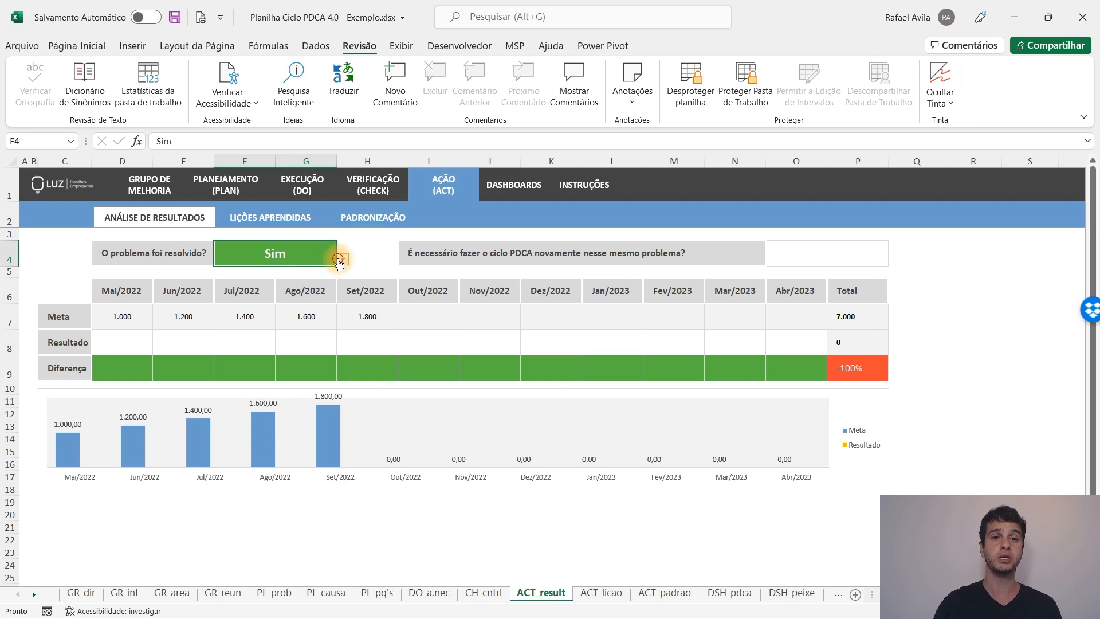
{"action": "left_click", "coordinate": [343, 260]}
{"action": "left_click", "coordinate": [303, 279]}
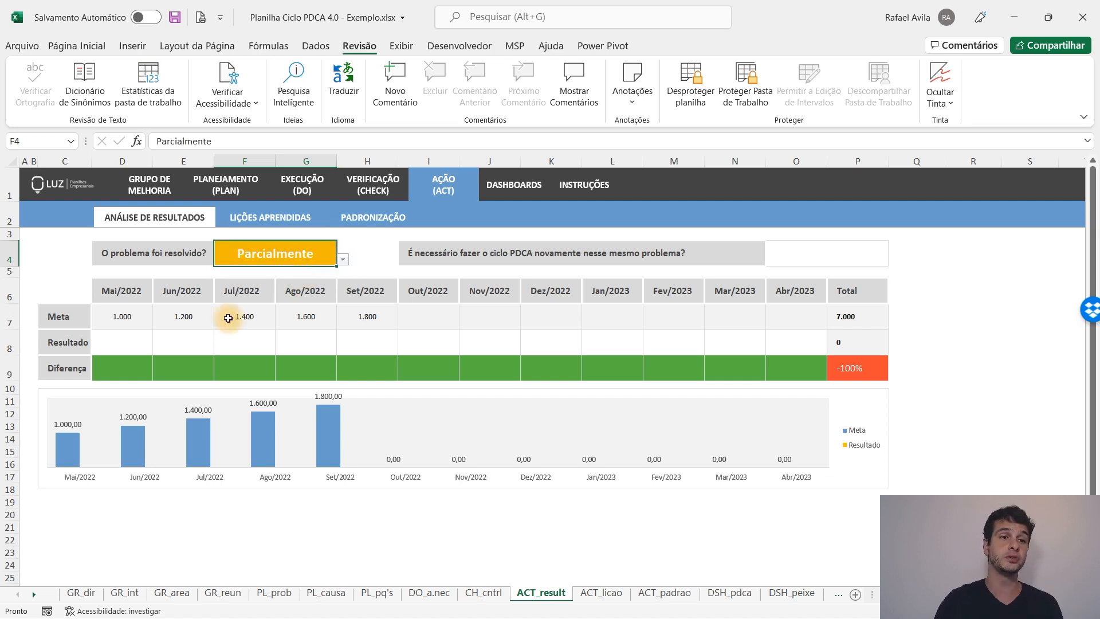
Fill in the Resultado row with 950 for Mai/2022, 1200 for Jun/2022 and 1450 for Jul/2022
{"action": "left_click", "coordinate": [125, 342]}
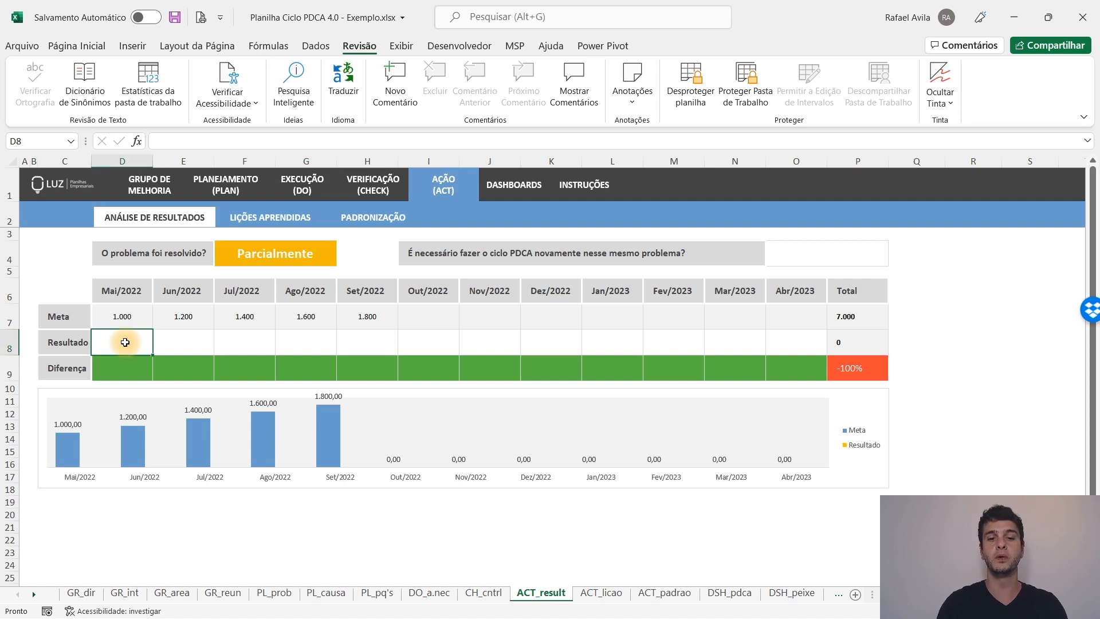
{"action": "type", "text": "950"}
{"action": "key", "text": "Tab"}
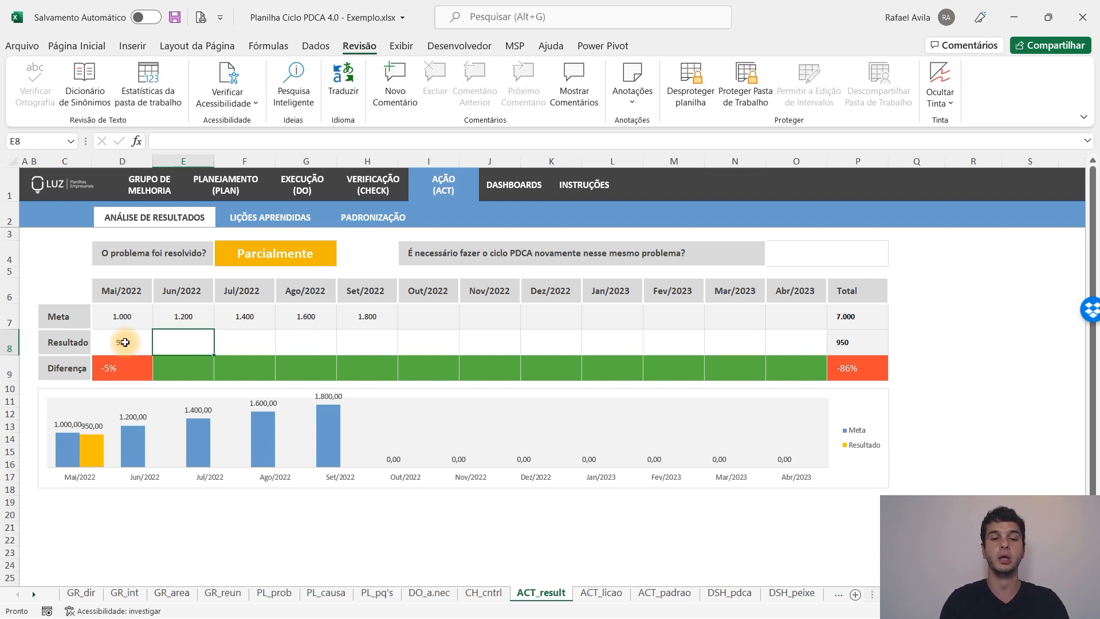
{"action": "type", "text": "1200"}
{"action": "key", "text": "Tab"}
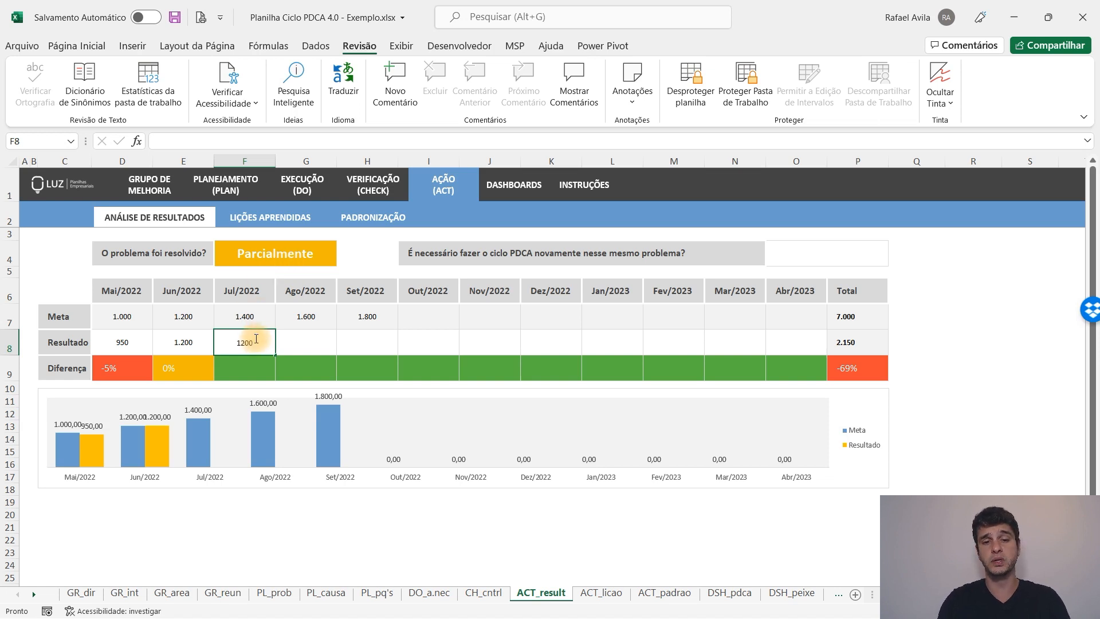
{"action": "type", "text": "1450"}
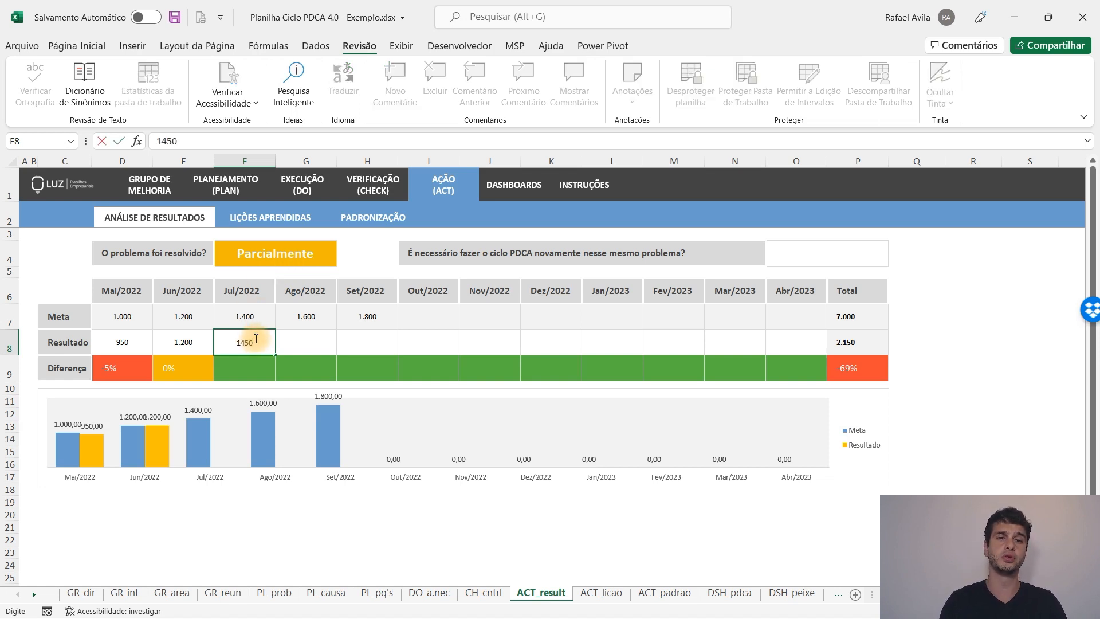
{"action": "key", "text": "ctrl+Return"}
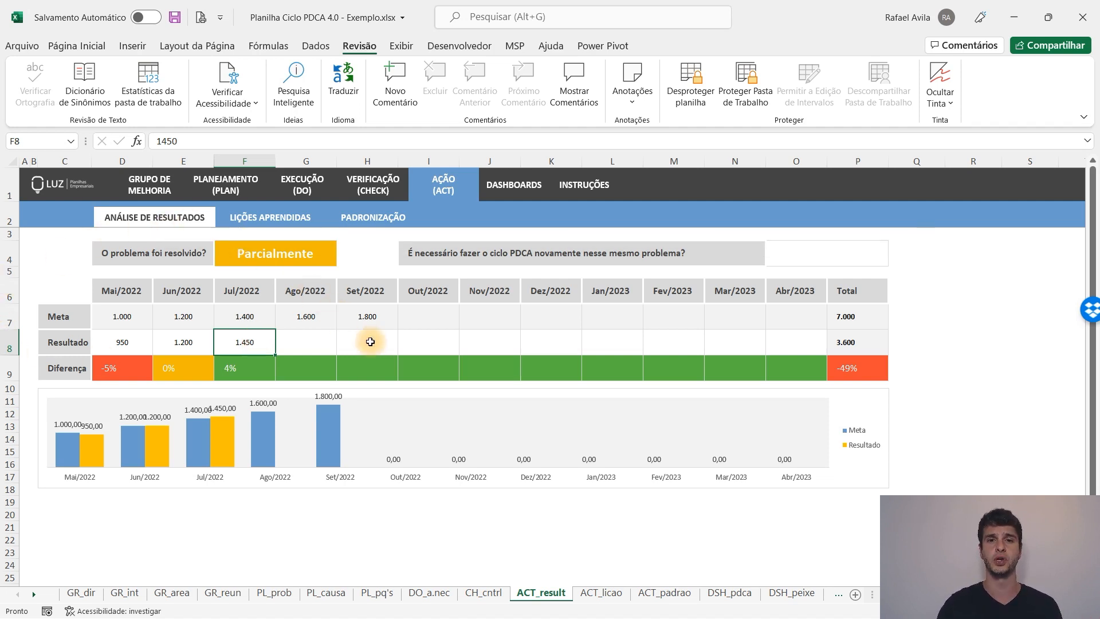
Answer Sim to É necessário fazer o ciclo PDCA novamente nesse mesmo problema?
{"action": "left_click", "coordinate": [807, 259]}
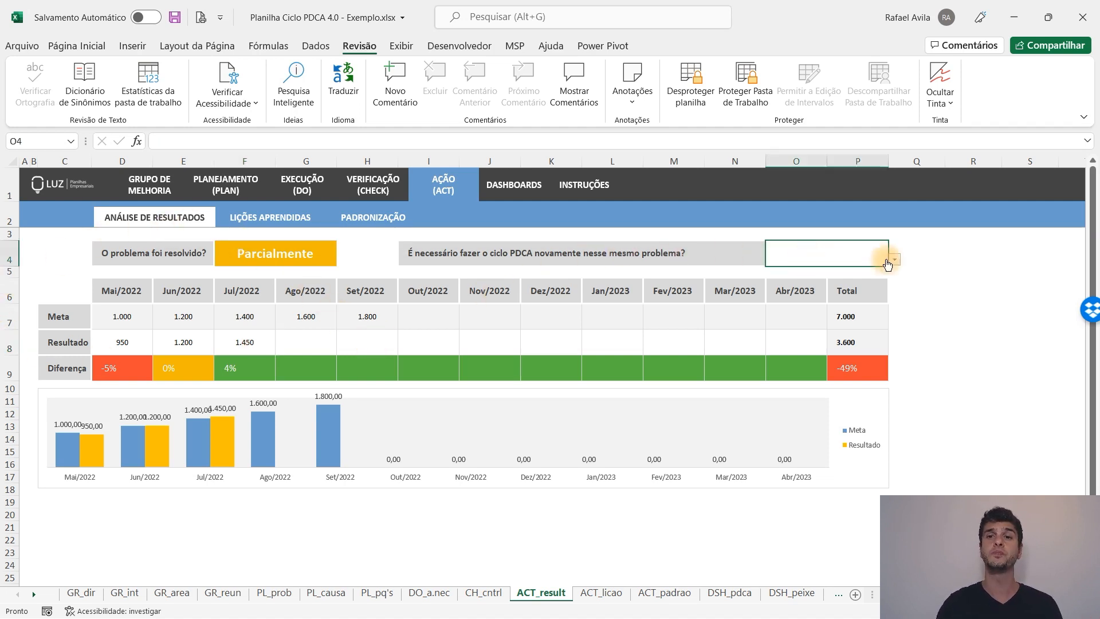
{"action": "left_click", "coordinate": [895, 260]}
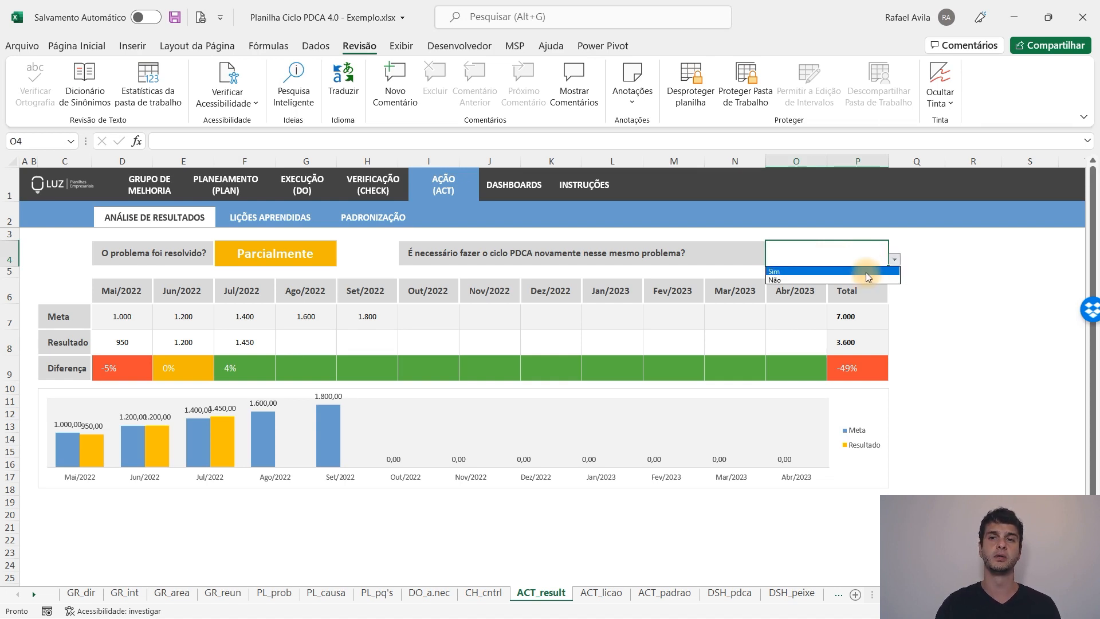
{"action": "left_click", "coordinate": [866, 273]}
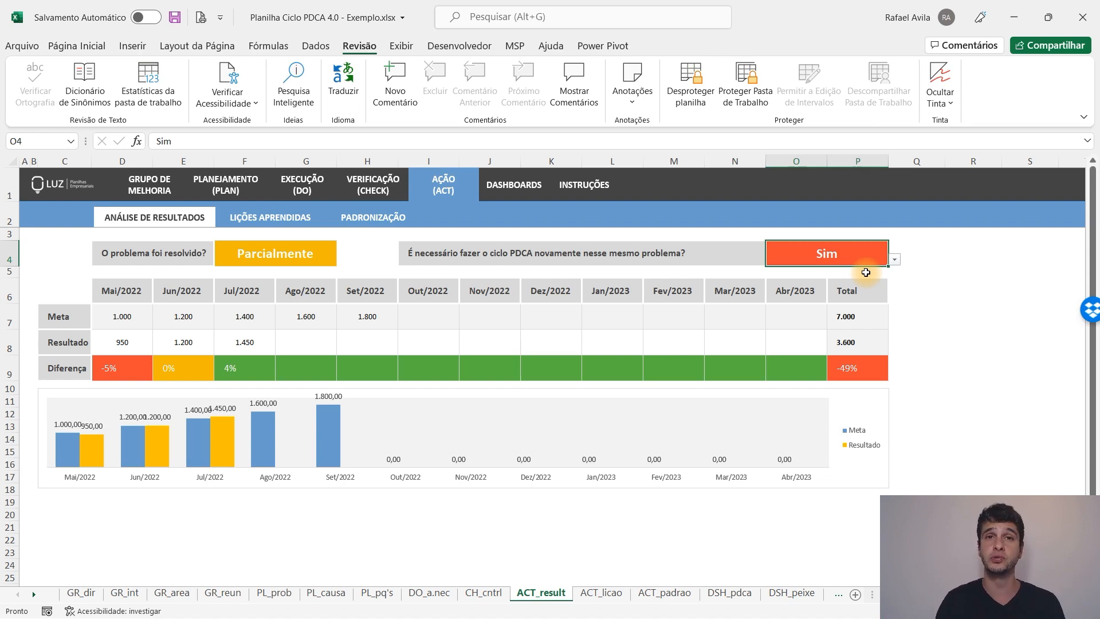
In Lições Aprendidas, add the item Treinamentos with the responsible person's first name and the status Corrigido
{"action": "left_click", "coordinate": [284, 227]}
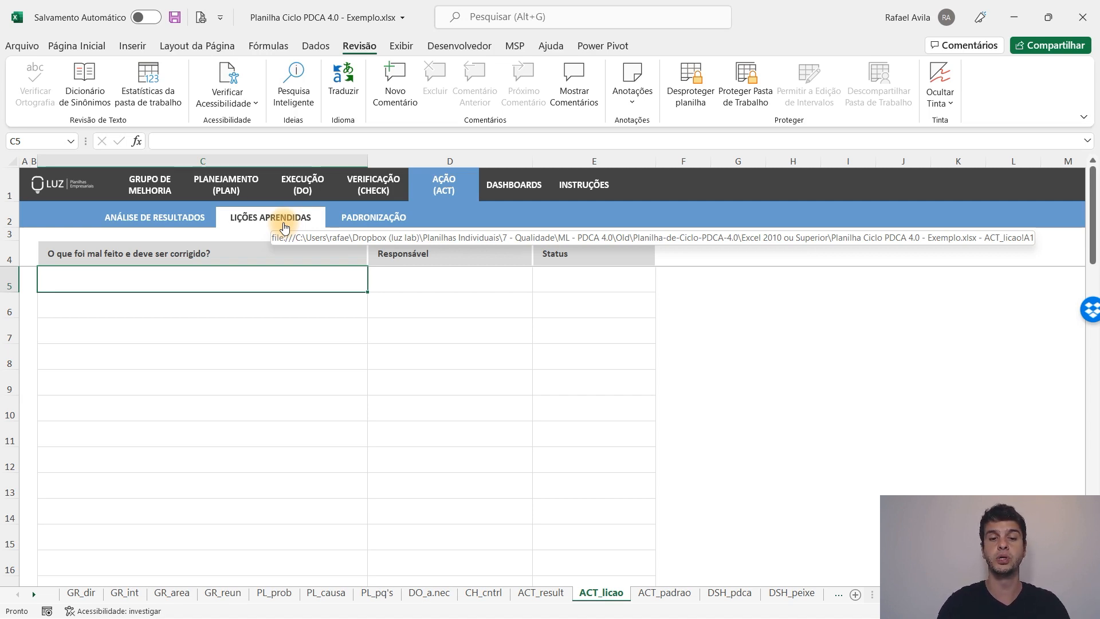
{"action": "type", "text": "Treinamentos"}
{"action": "key", "text": "Tab"}
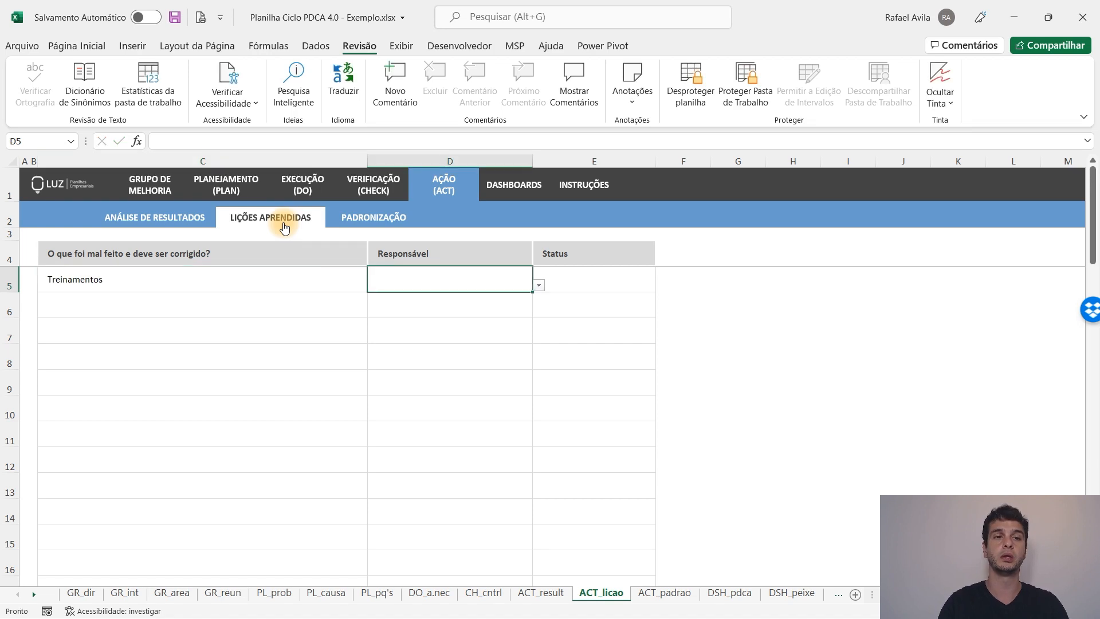
{"action": "type", "text": "R"}
{"action": "type", "text": "fael"}
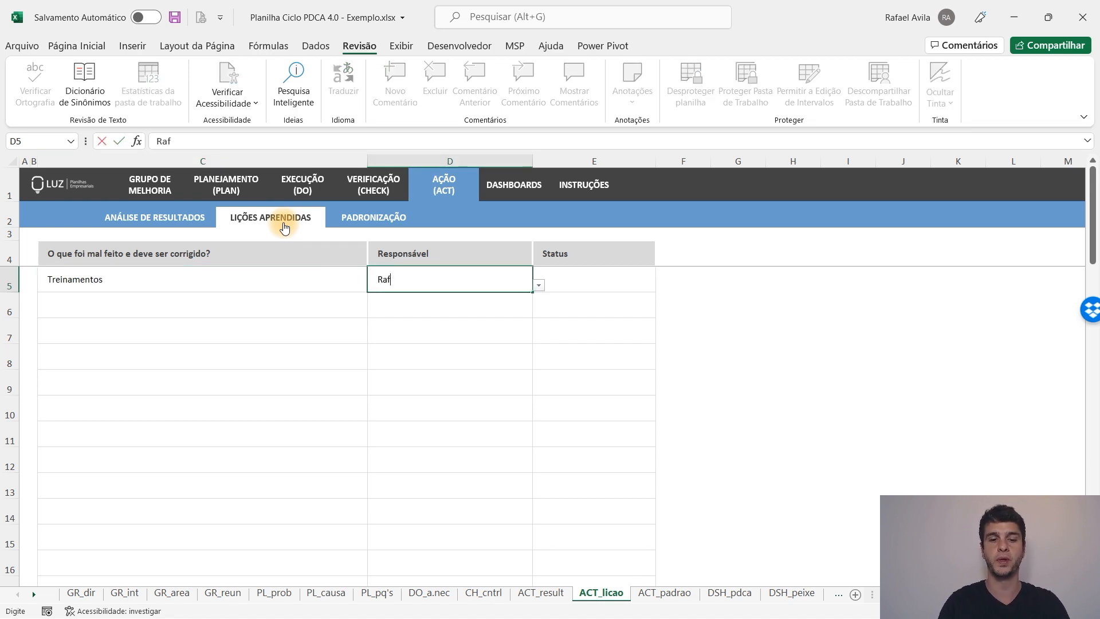
{"action": "key", "text": "Tab"}
{"action": "left_click", "coordinate": [662, 285]}
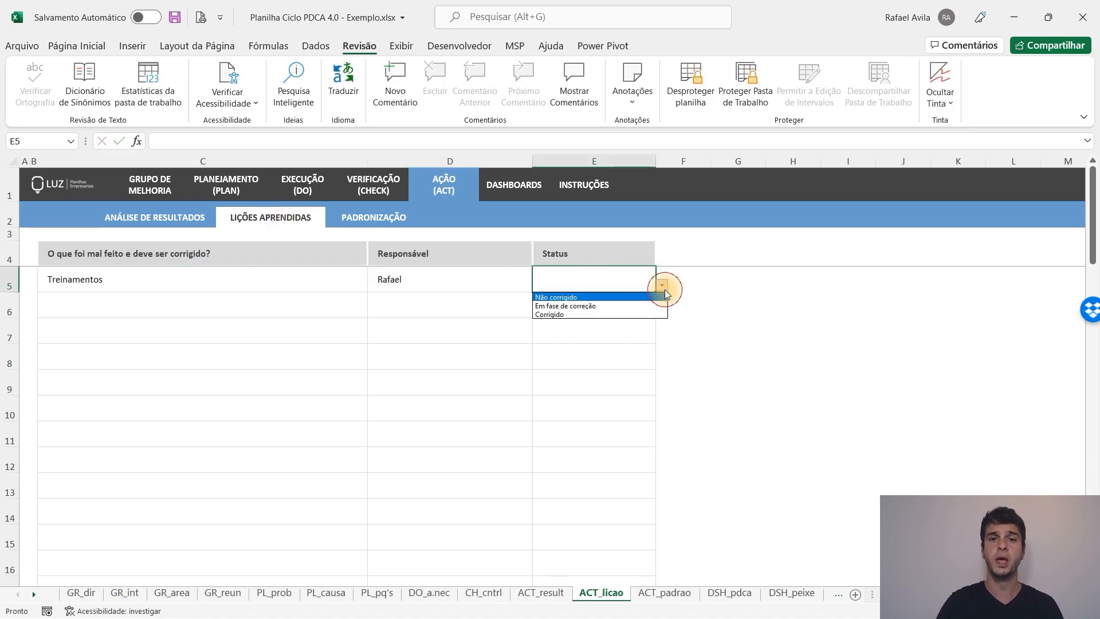
{"action": "left_click", "coordinate": [625, 314]}
Change the Status of the Treinamentos lesson to Não corrigido
{"action": "left_click", "coordinate": [310, 279]}
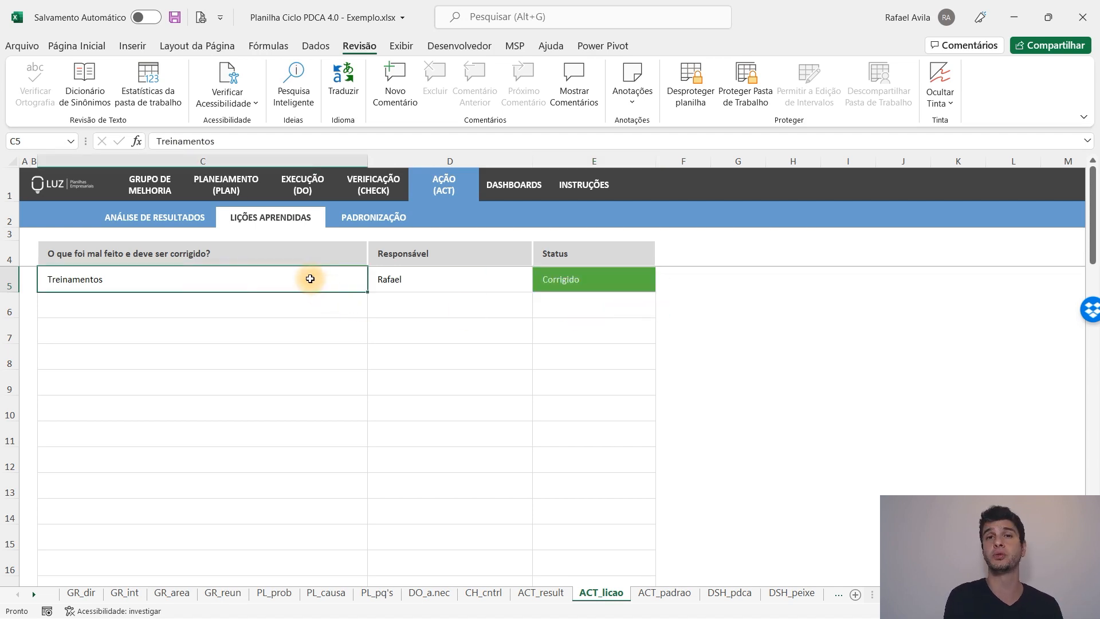
{"action": "left_click", "coordinate": [584, 279]}
{"action": "left_click", "coordinate": [662, 285]}
{"action": "left_click", "coordinate": [643, 297]}
{"action": "double_click", "coordinate": [276, 284]}
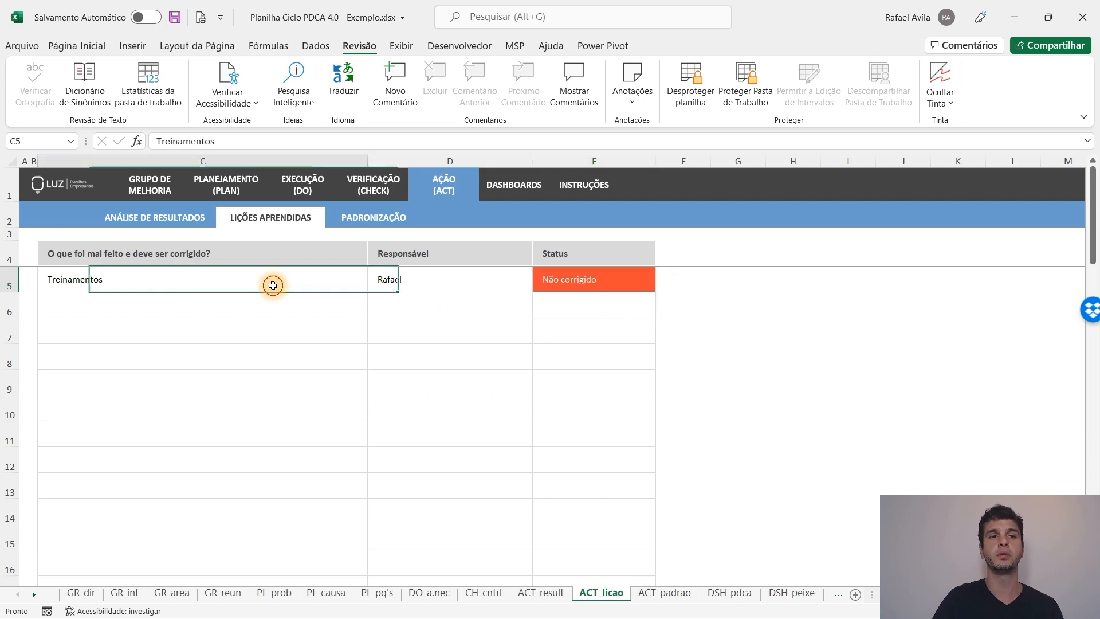
{"action": "key", "text": "BackSpace"}
{"action": "key", "text": "Return"}
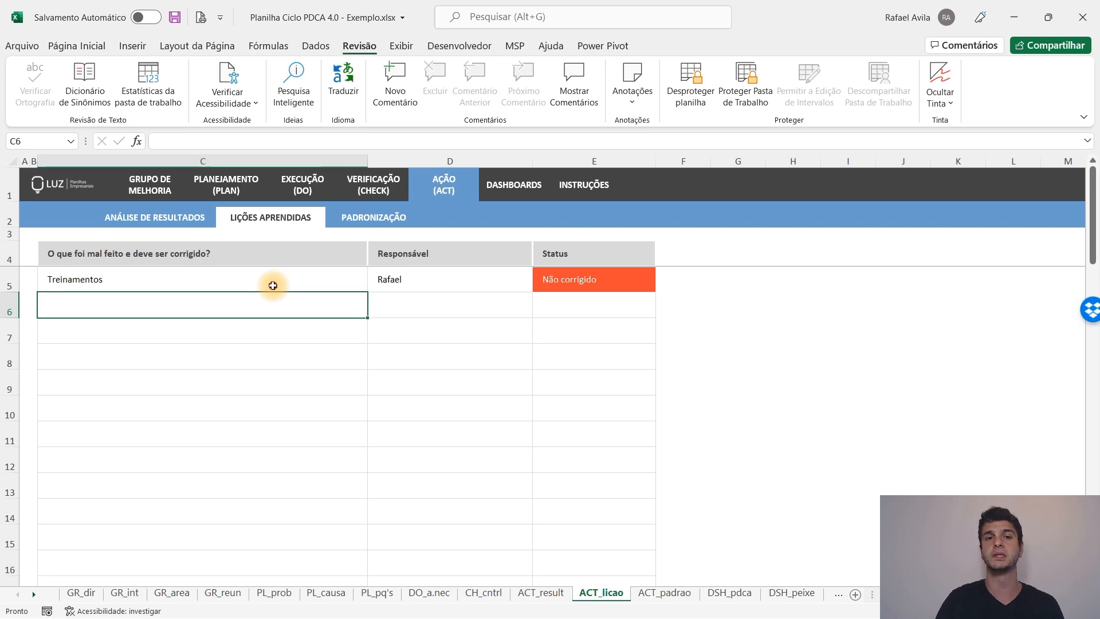
{"action": "left_click", "coordinate": [273, 285]}
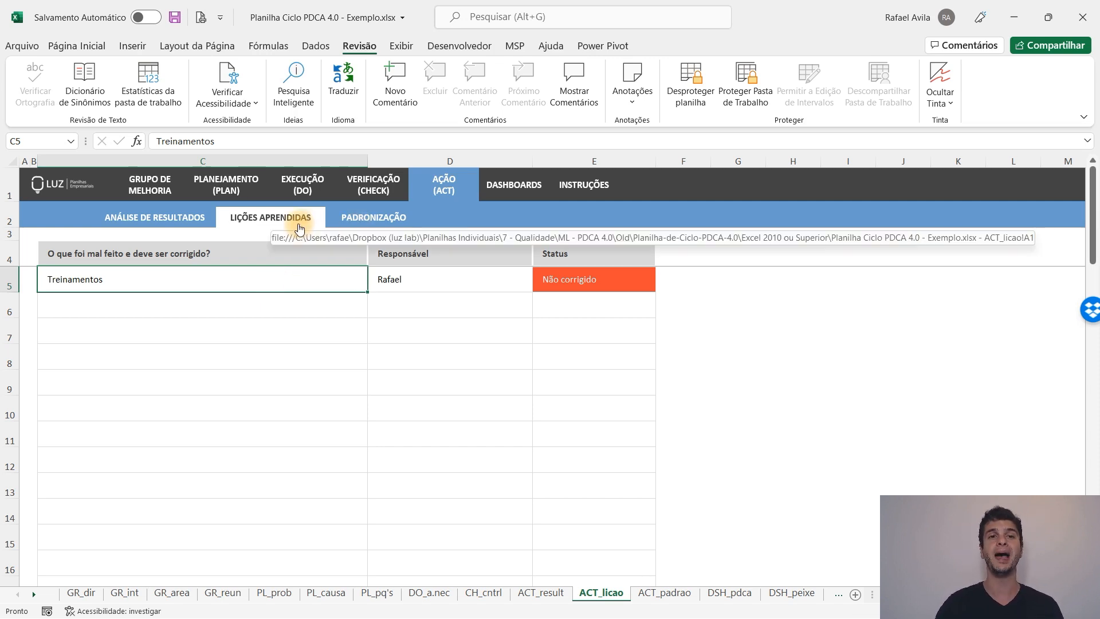
{"action": "left_click", "coordinate": [290, 312]}
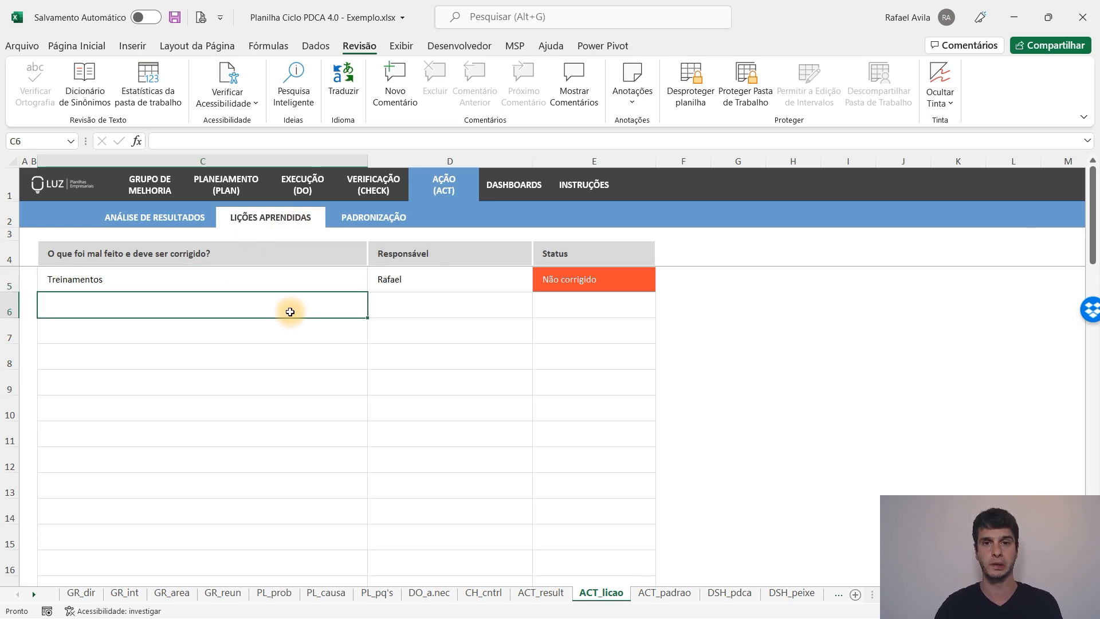
Set the Status of the Treinamentos lesson to Em fase de correção
{"action": "left_click", "coordinate": [607, 290]}
{"action": "left_click", "coordinate": [663, 286]}
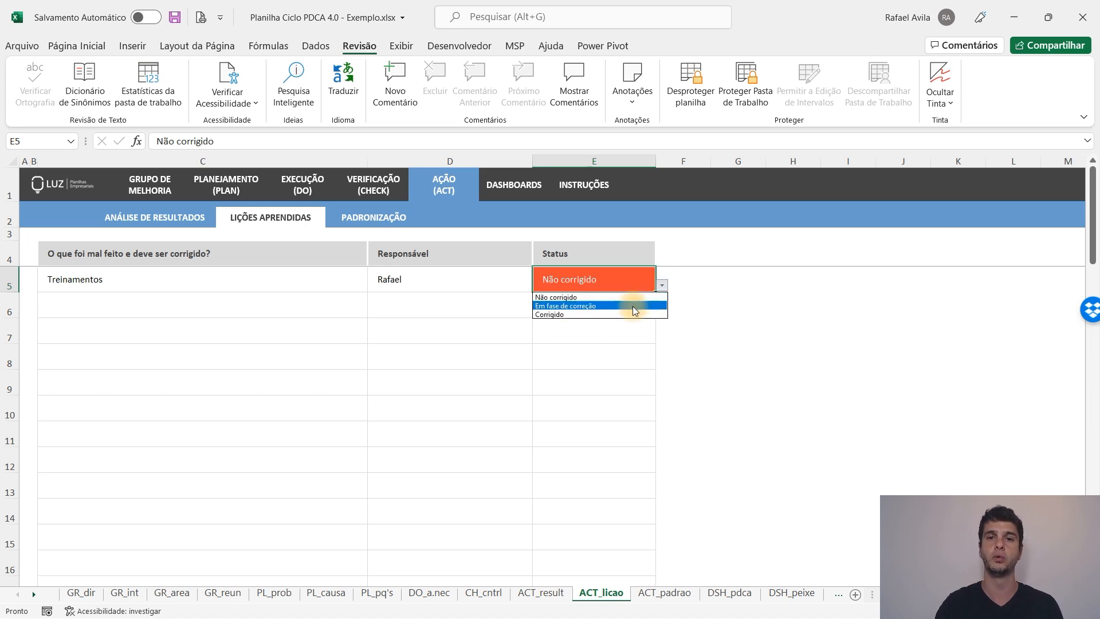
{"action": "left_click", "coordinate": [632, 306]}
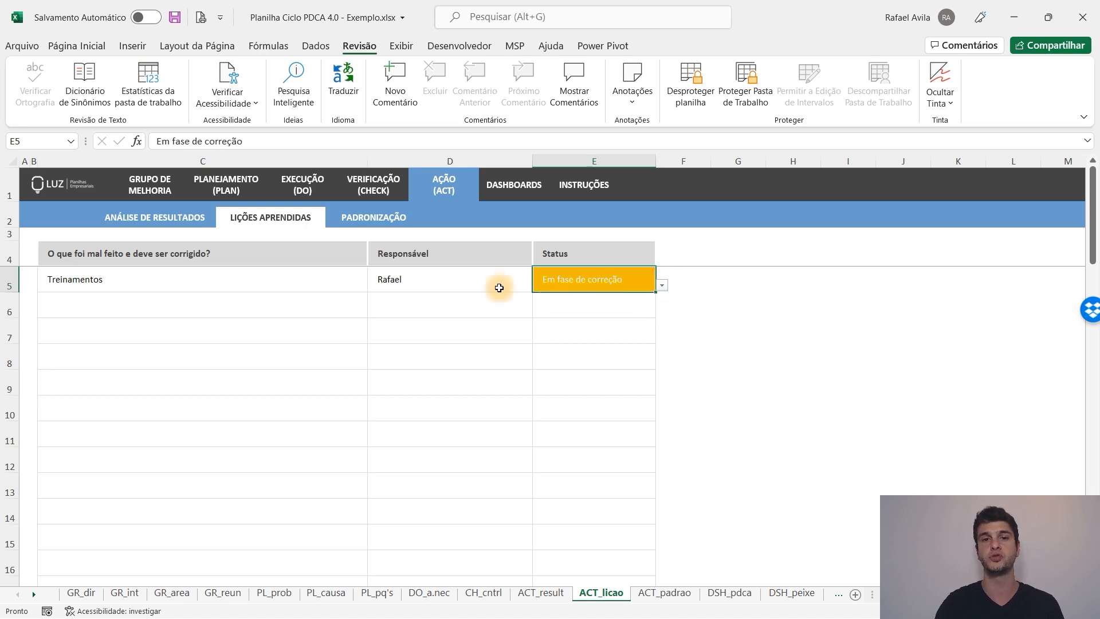
Look over the Padronização table, then revisit Análise de Resultados and the planning stage's Meta
{"action": "left_click", "coordinate": [376, 230]}
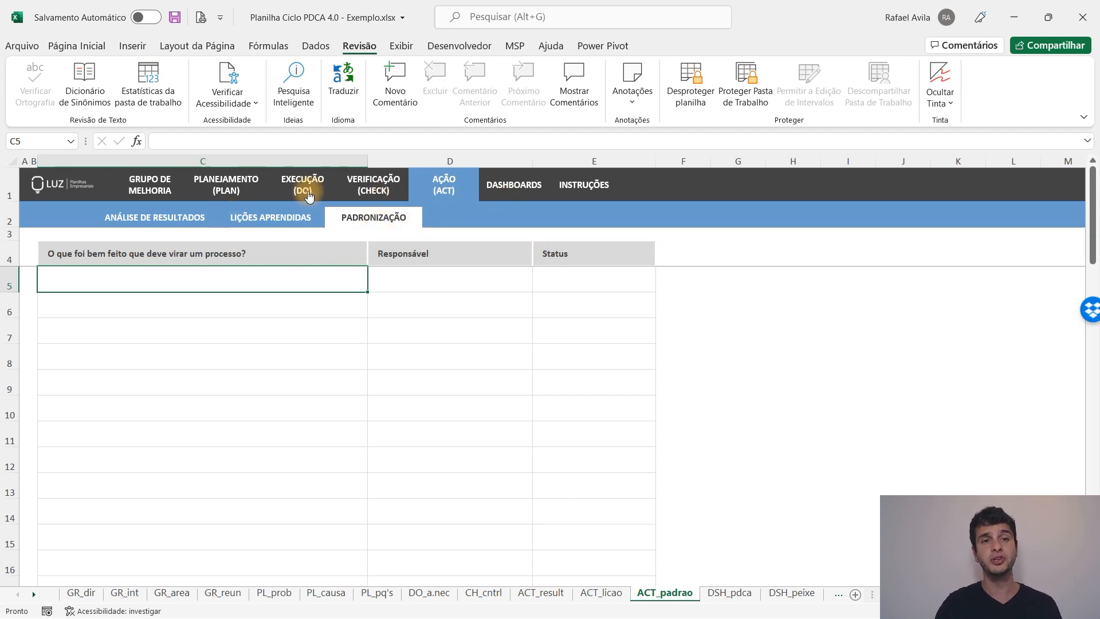
{"action": "left_click", "coordinate": [185, 218]}
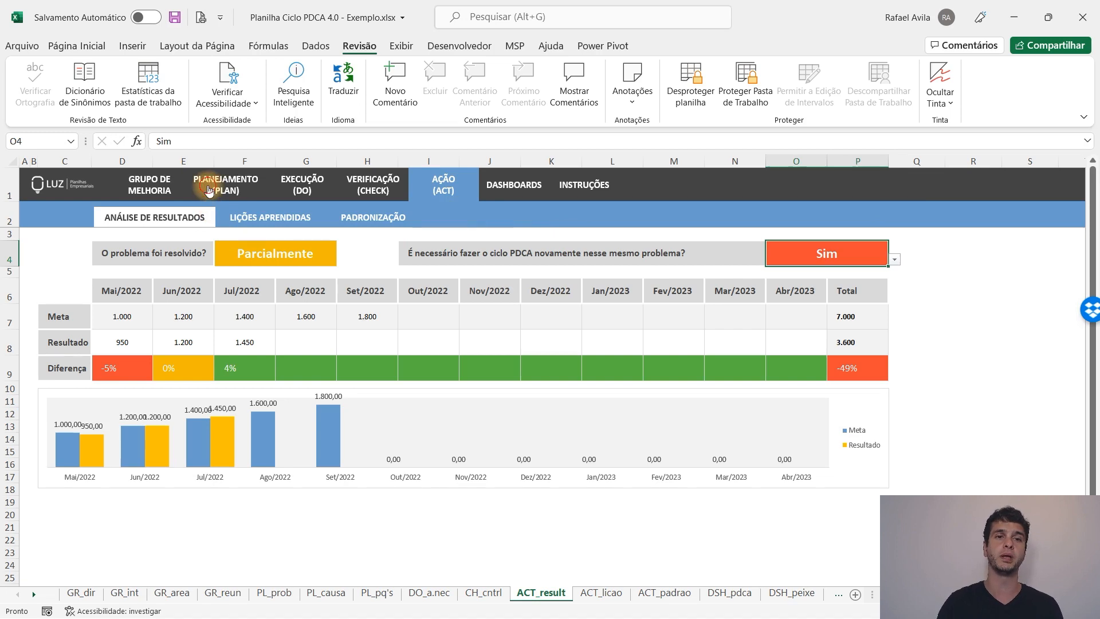
{"action": "left_click", "coordinate": [208, 188]}
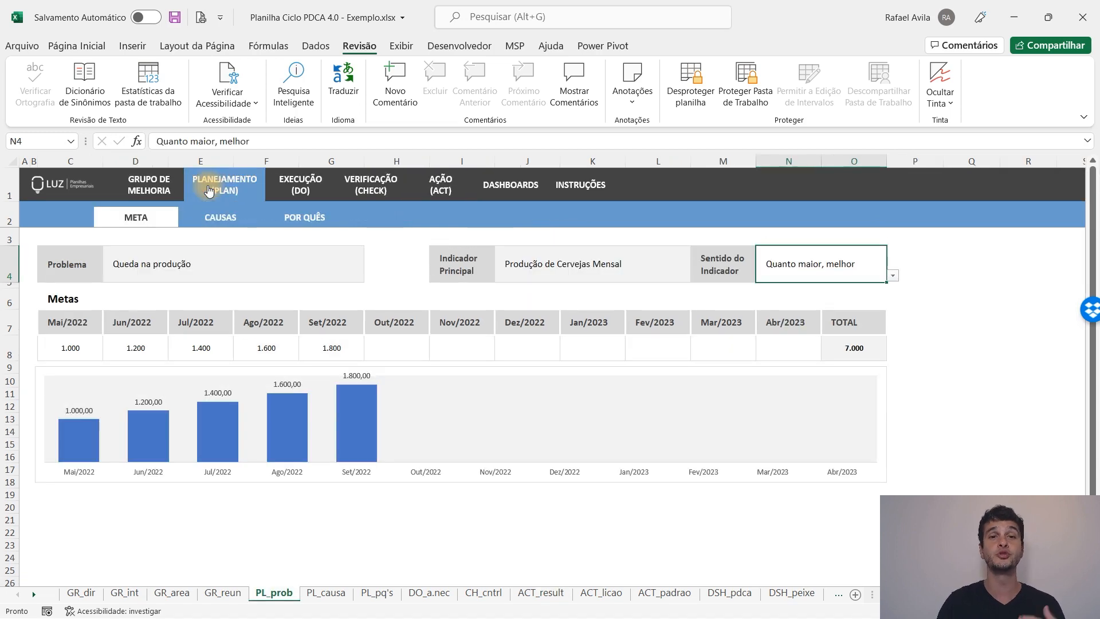
Examine the PDCA OPR, Espinha de Peixe and Correções e Padronização dashboards, with a brief look back at Análise de Resultados
{"action": "left_click", "coordinate": [512, 194]}
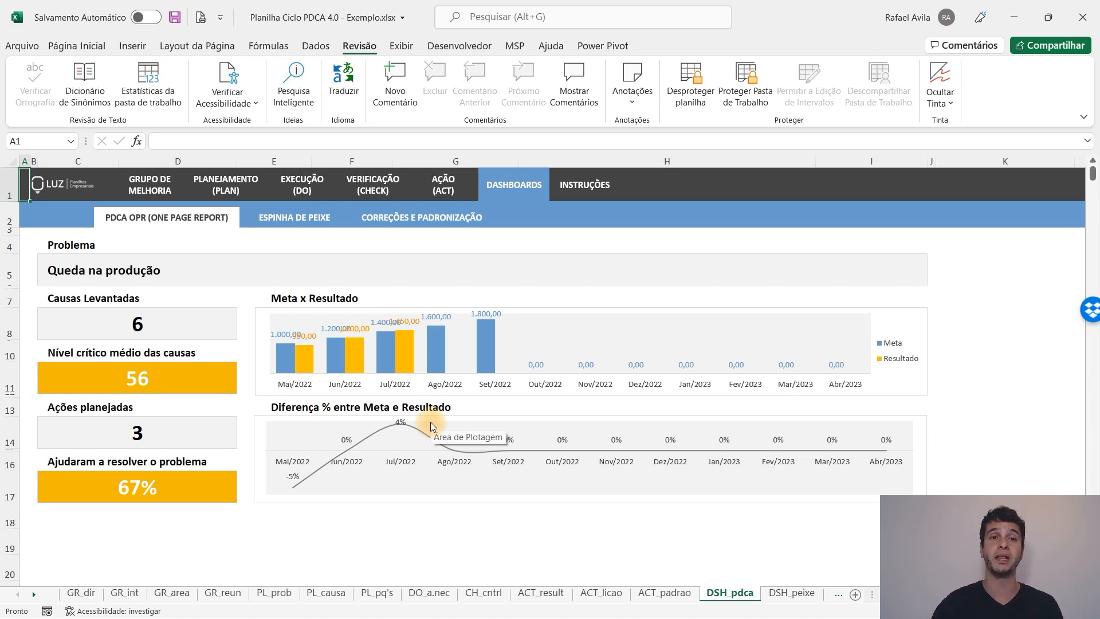
{"action": "left_click", "coordinate": [295, 223]}
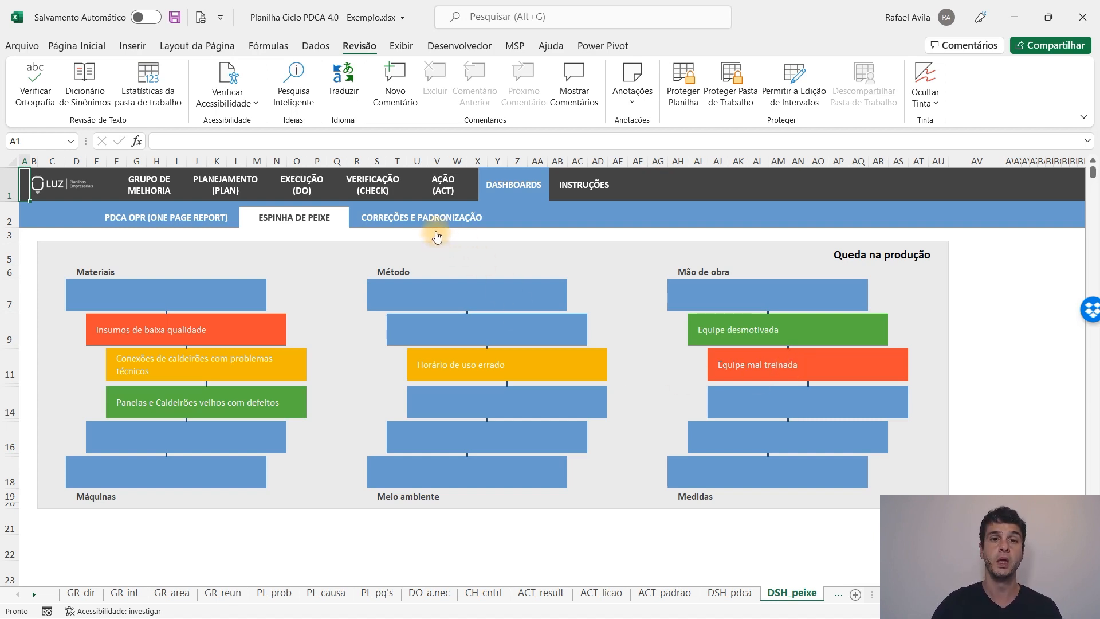
{"action": "left_click", "coordinate": [425, 221]}
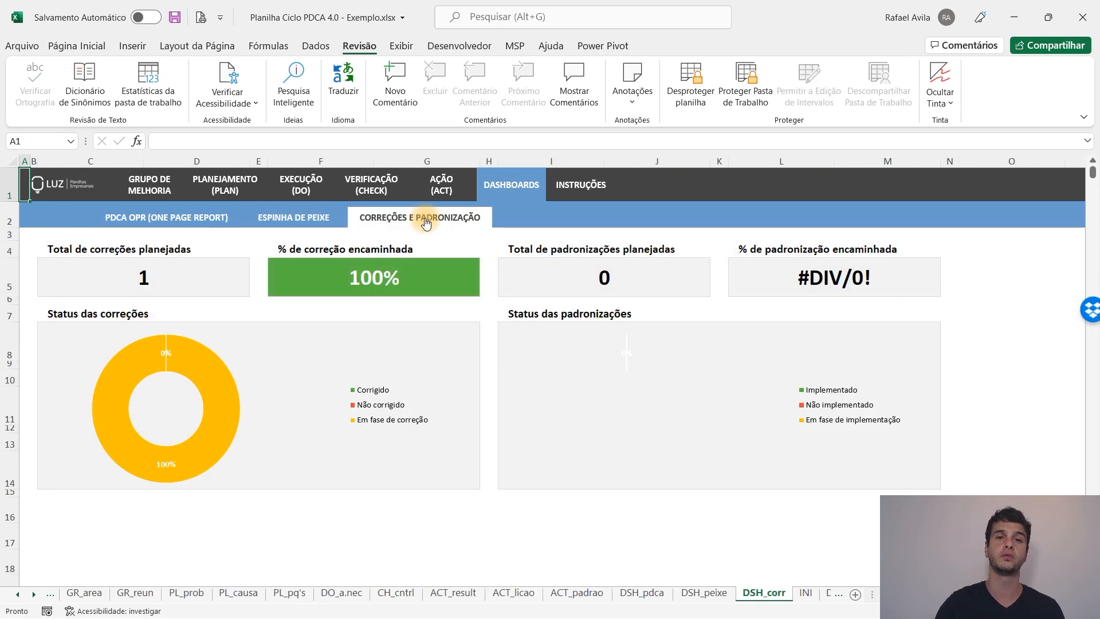
{"action": "left_click", "coordinate": [456, 187]}
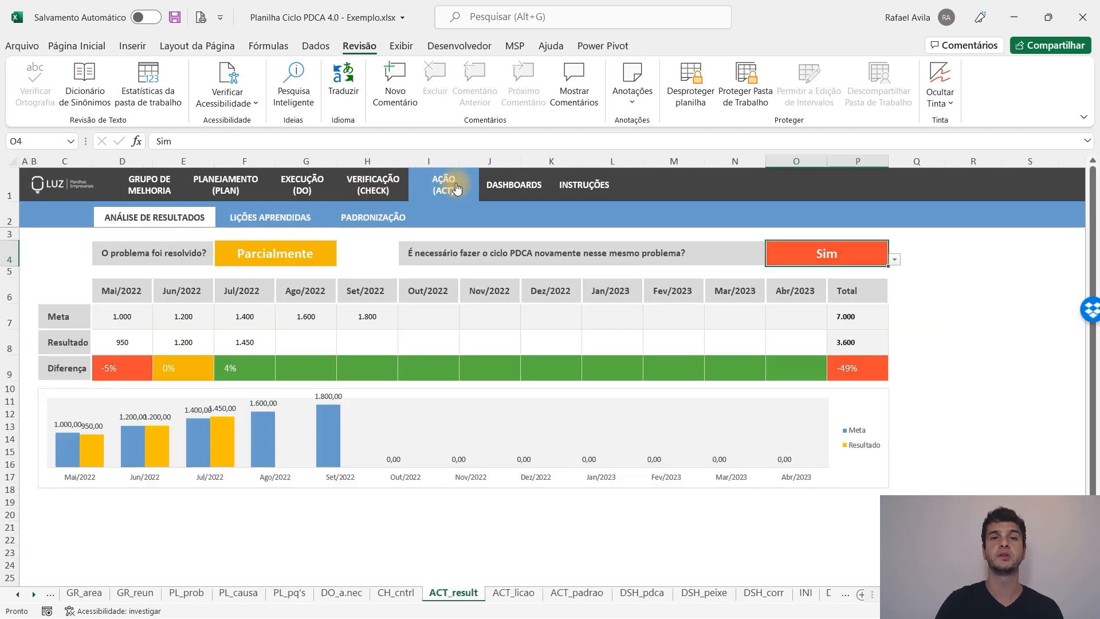
{"action": "left_click", "coordinate": [520, 192]}
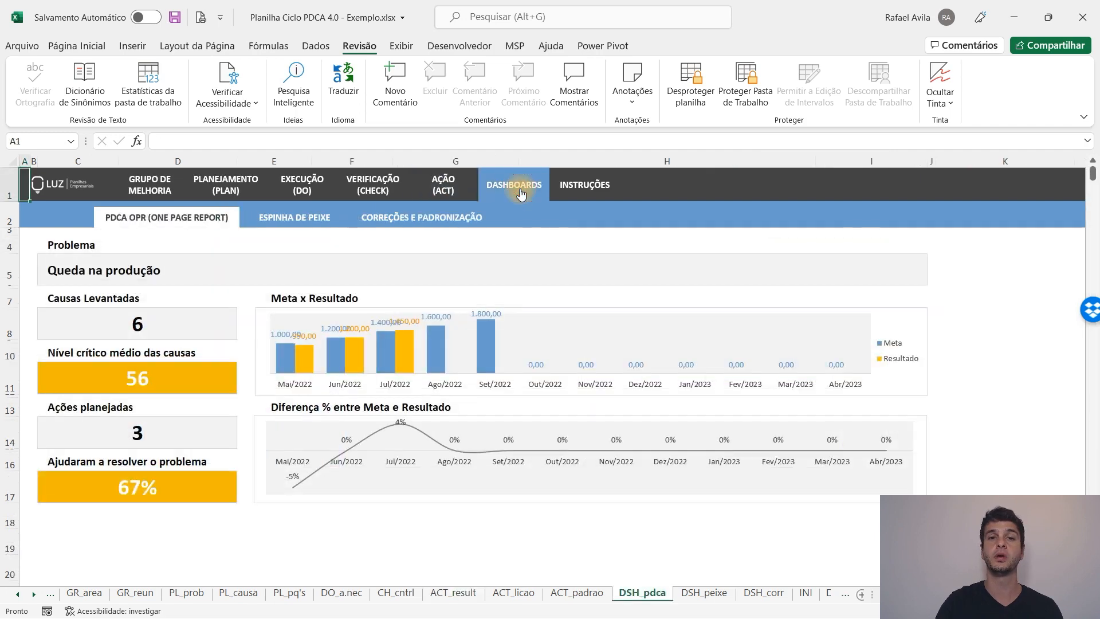
{"action": "left_click", "coordinate": [433, 218]}
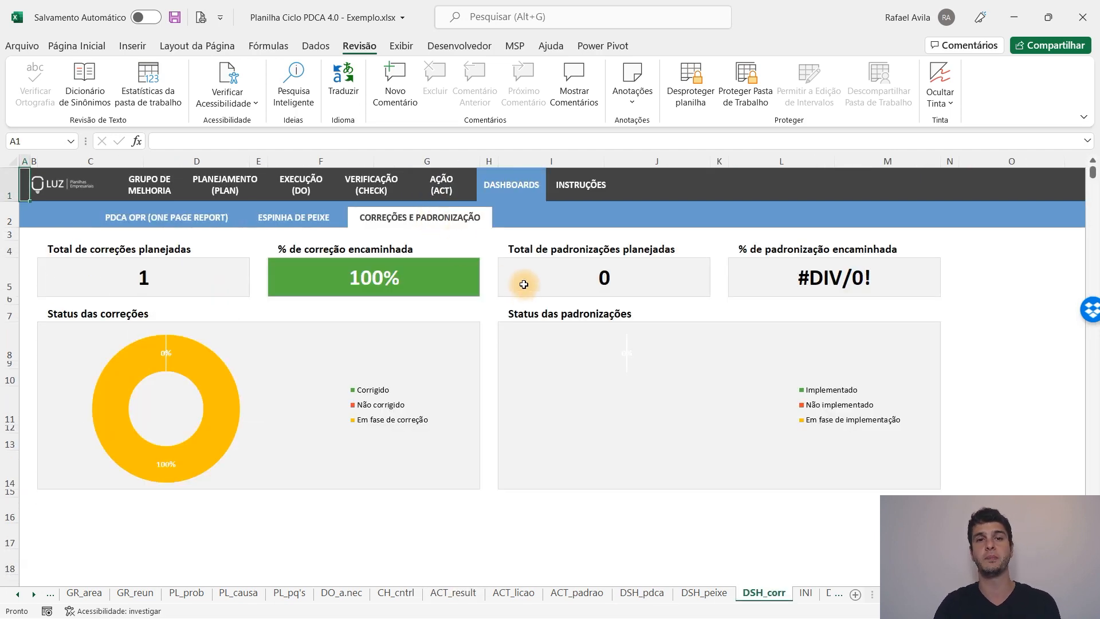
Revisit the improvement group's Diretrizes, with a brief look at Análise de Resultados in between
{"action": "left_click", "coordinate": [157, 190]}
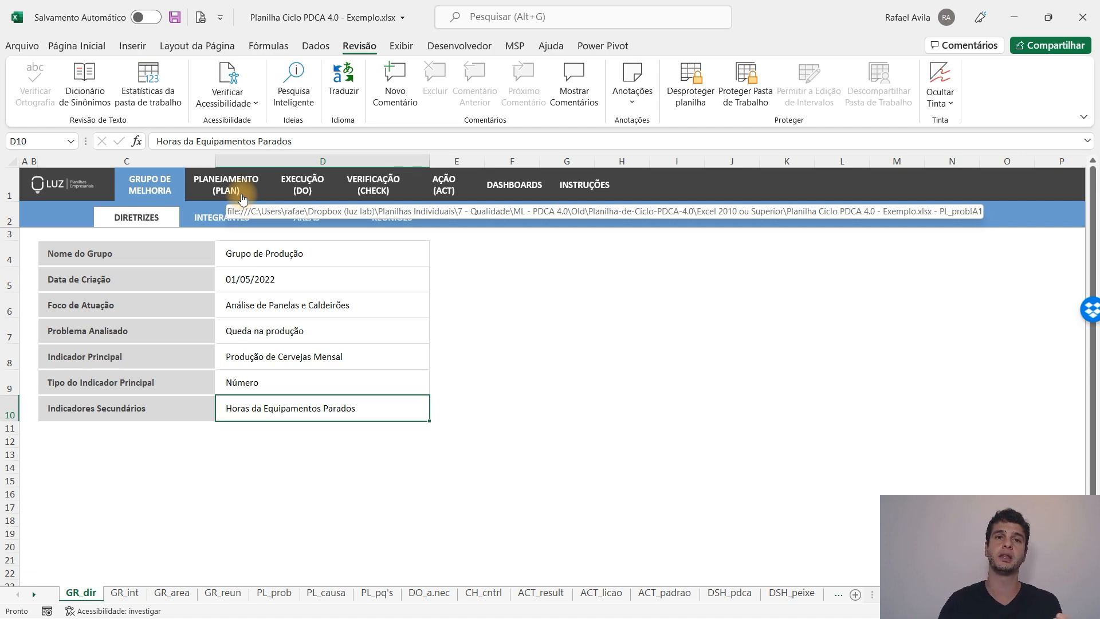
{"action": "left_click", "coordinate": [456, 193]}
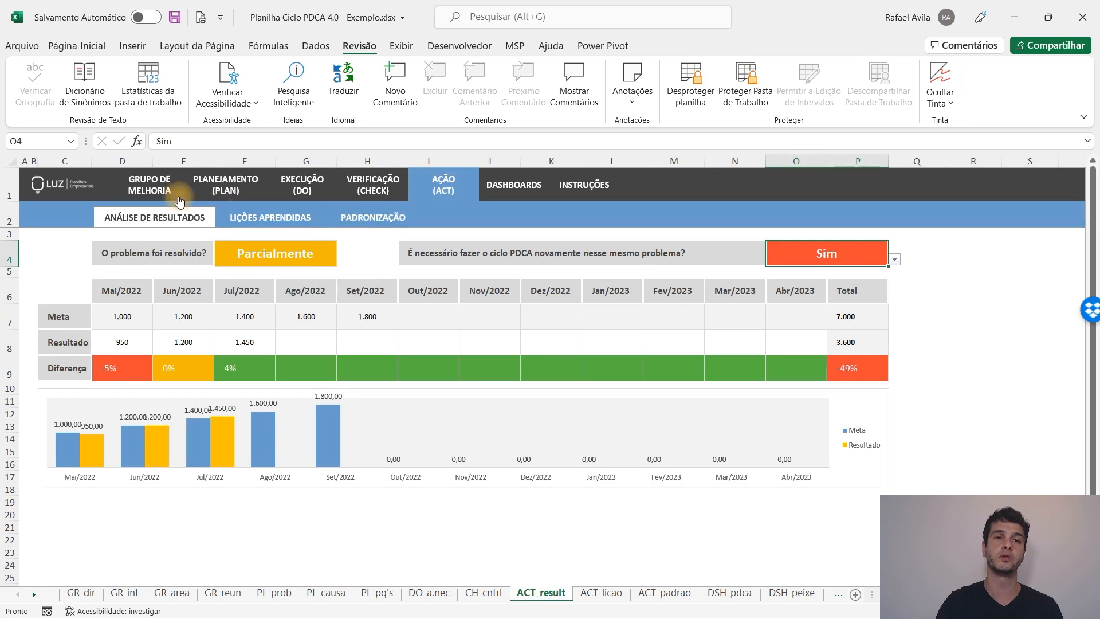
{"action": "left_click", "coordinate": [160, 196]}
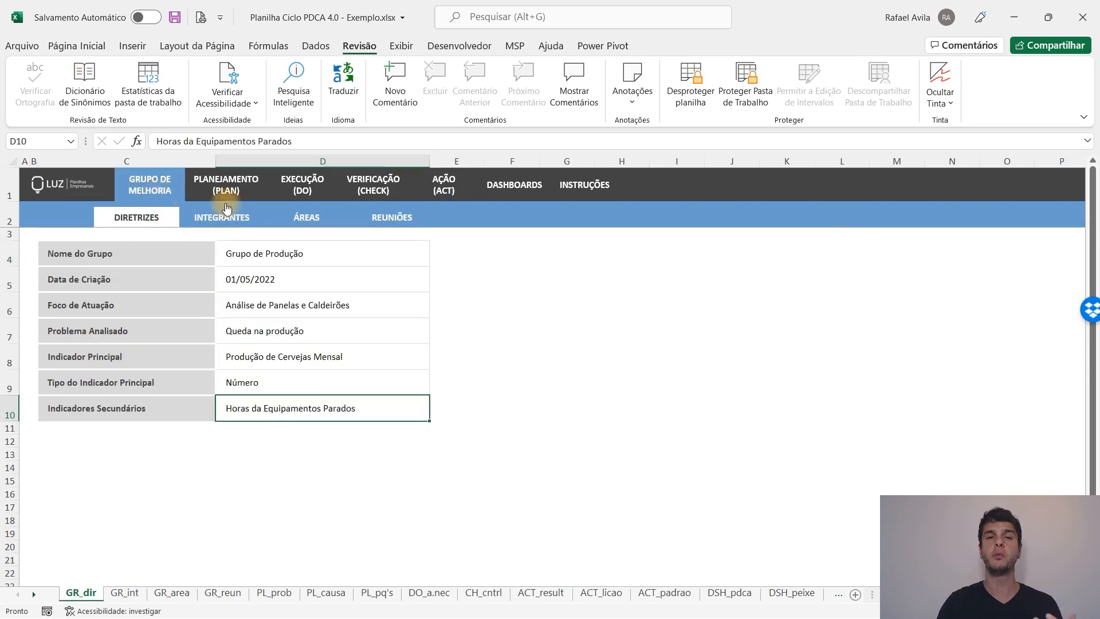
{"action": "left_click", "coordinate": [382, 255]}
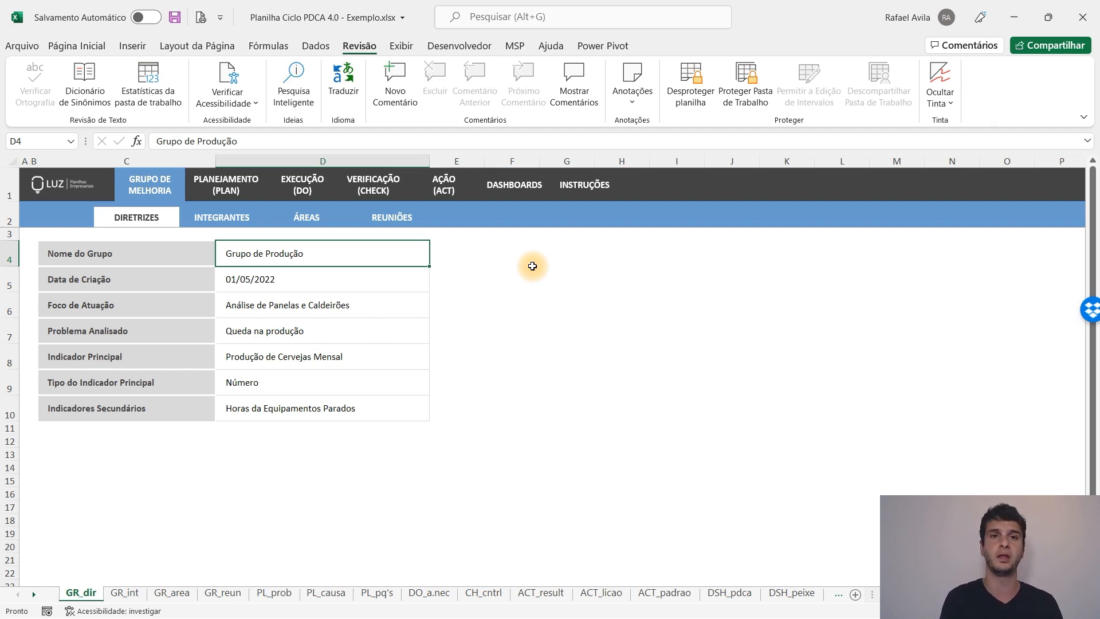
Review the planning stage's Meta, Causas and Por Quês sections
{"action": "left_click", "coordinate": [235, 184]}
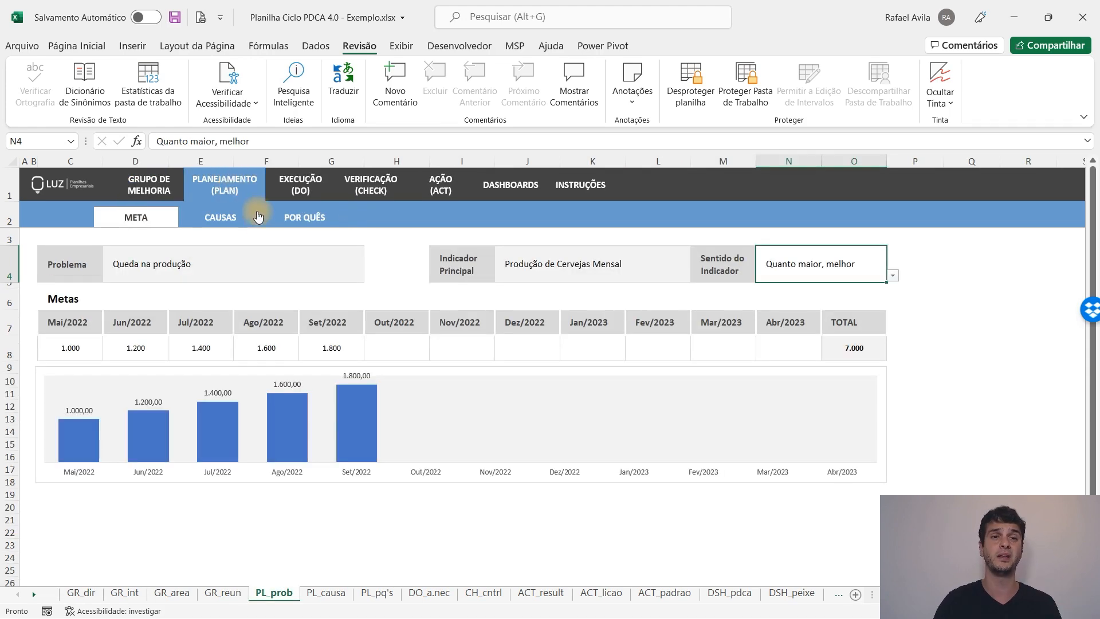
{"action": "left_click", "coordinate": [232, 216]}
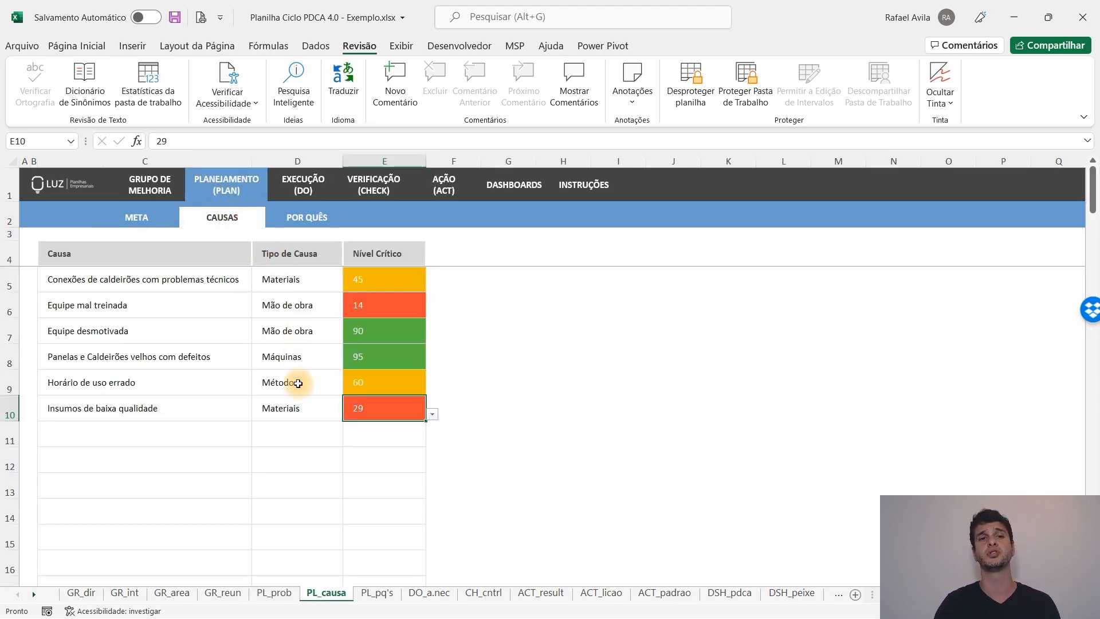
{"action": "left_click", "coordinate": [307, 219]}
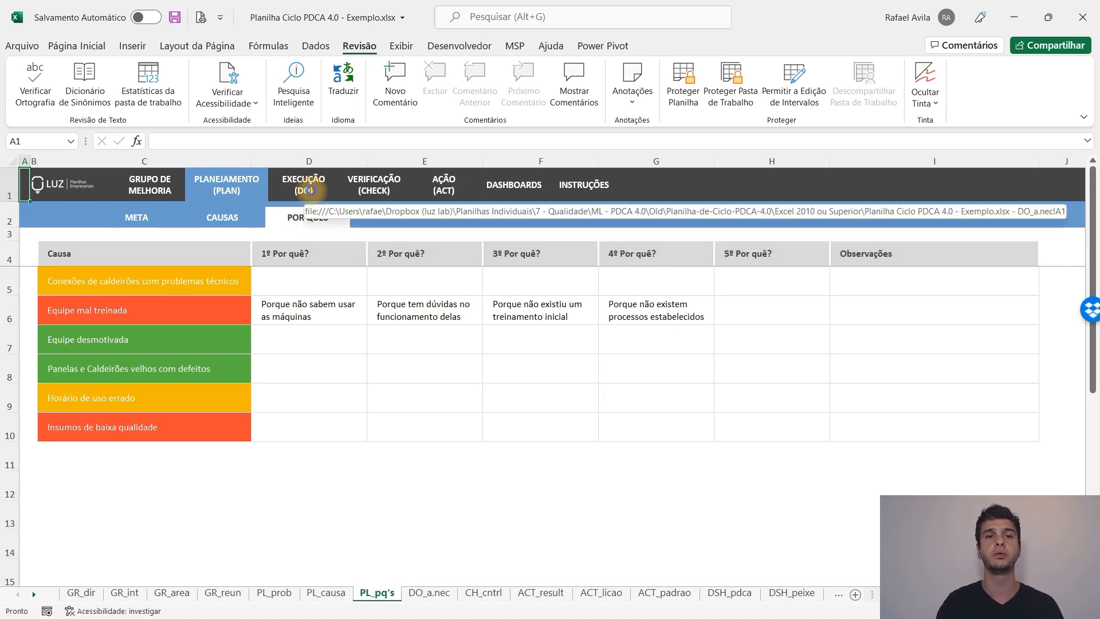
Look through Ações Necessárias, Controle de Ações and Análise de Resultados, ending at the Passo a Passo instructions
{"action": "left_click", "coordinate": [311, 195]}
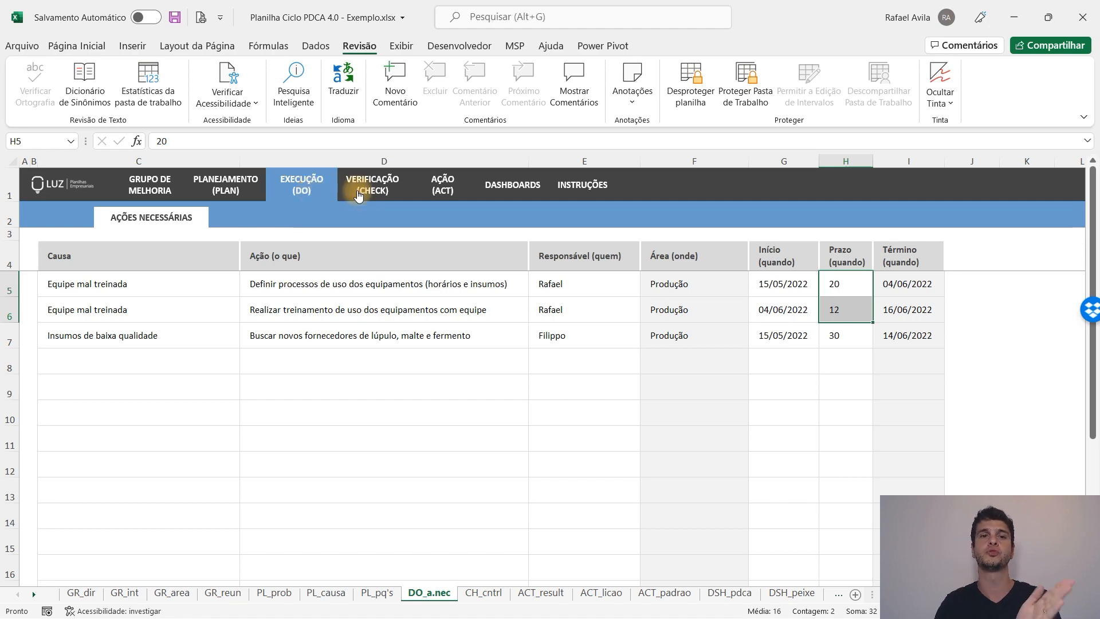
{"action": "left_click", "coordinate": [378, 198]}
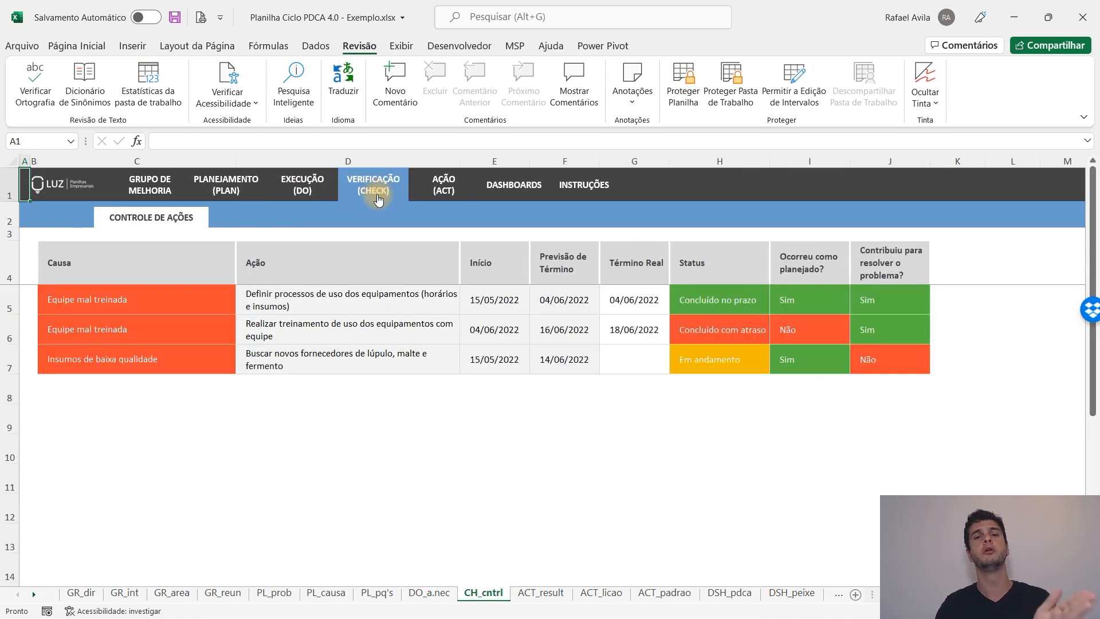
{"action": "left_click", "coordinate": [443, 199]}
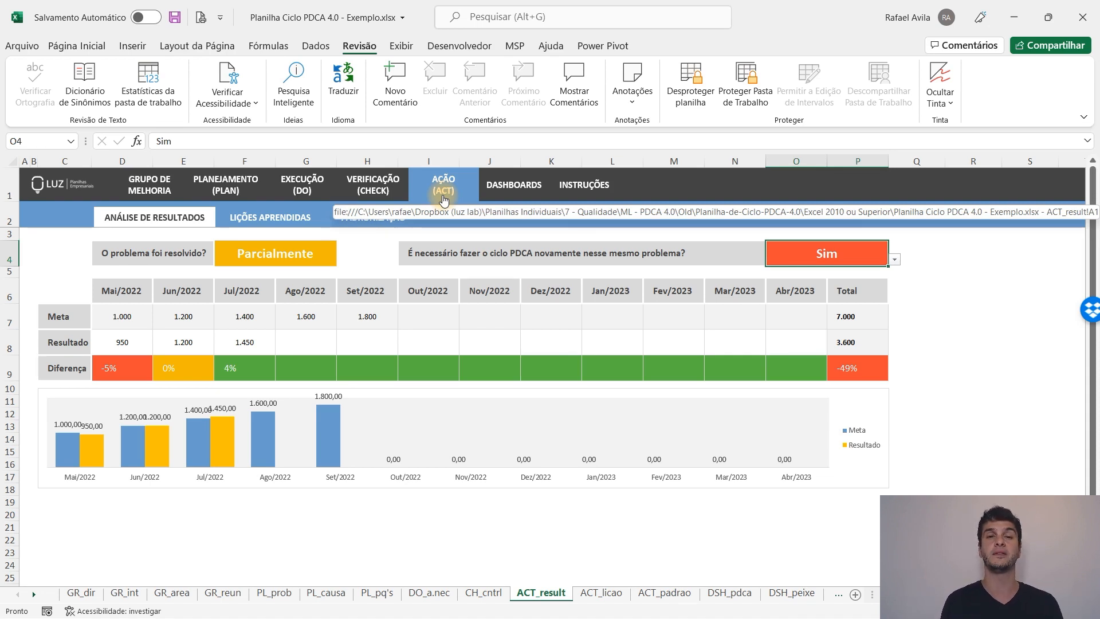
{"action": "left_click", "coordinate": [585, 186]}
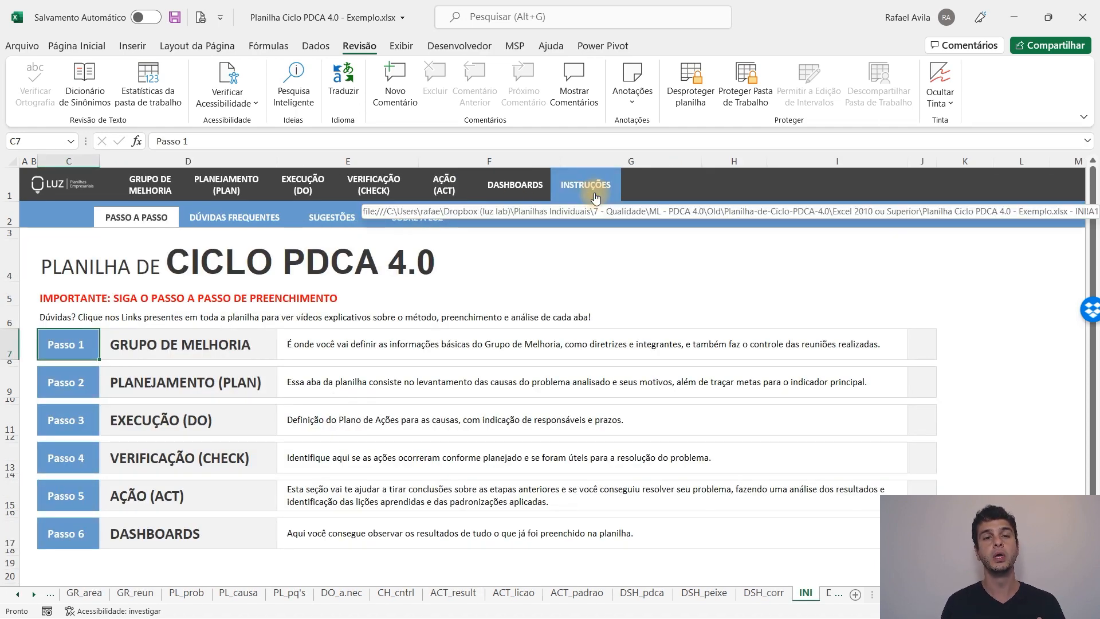